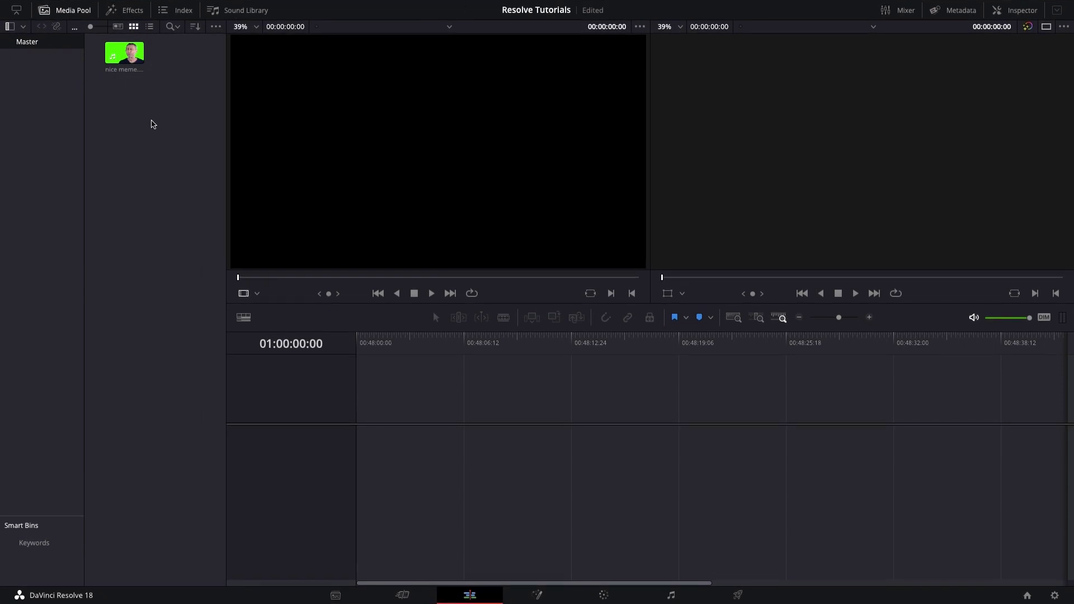
Place nice meme.mp4 on a new timeline and zoom the timeline to fit it.
left_click(124, 53)
left_click_drag(124, 53, 409, 467)
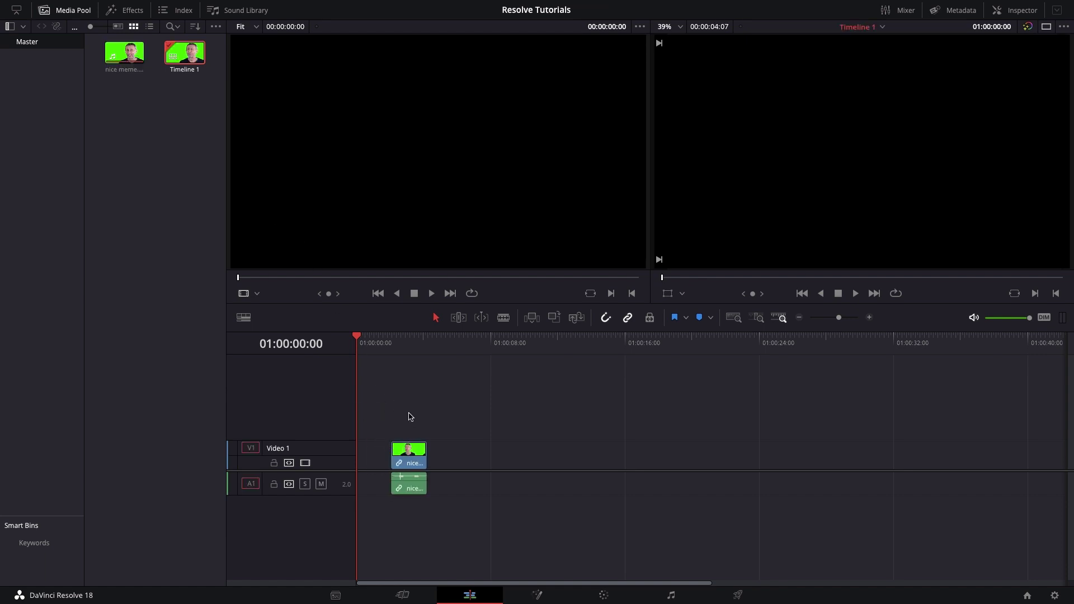
key("shift+z")
Ripple-delete the leading gap so the clip starts at 01:00:00:00, and save the project.
left_click(580, 451)
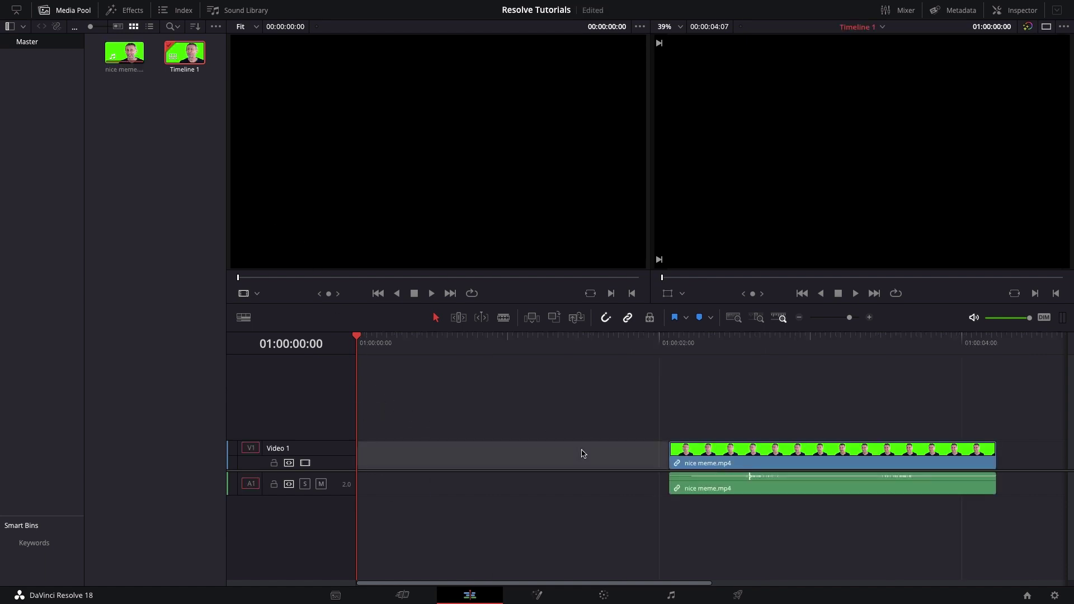
key("BackSpace")
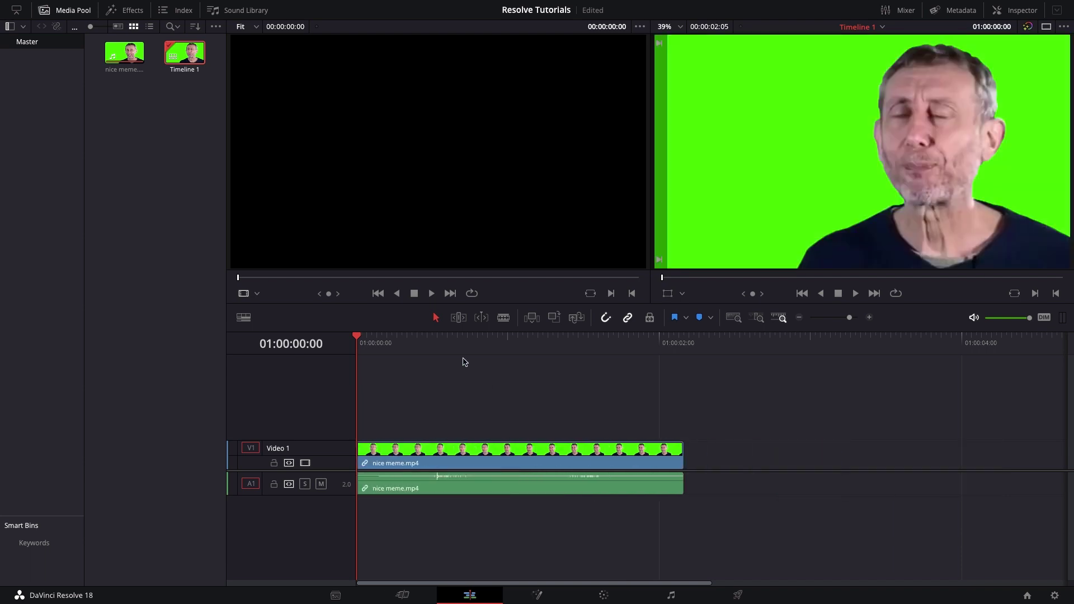
key("ctrl+s")
right_click(426, 447)
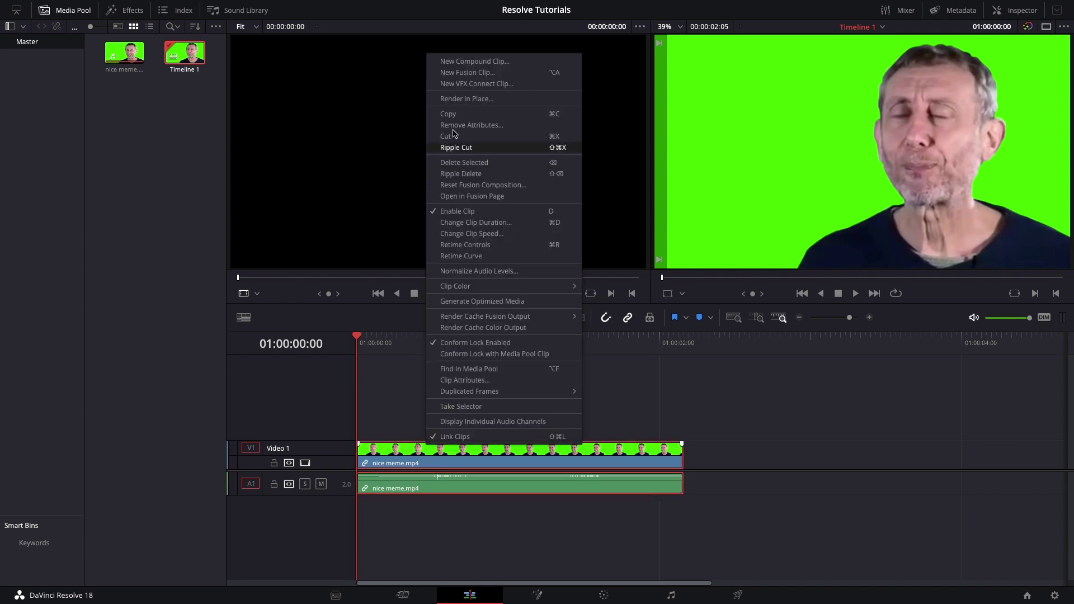
Convert the clip to a New Fusion Clip, then open Fusion Clip 1 as its own timeline, zoomed to fit.
left_click(467, 72)
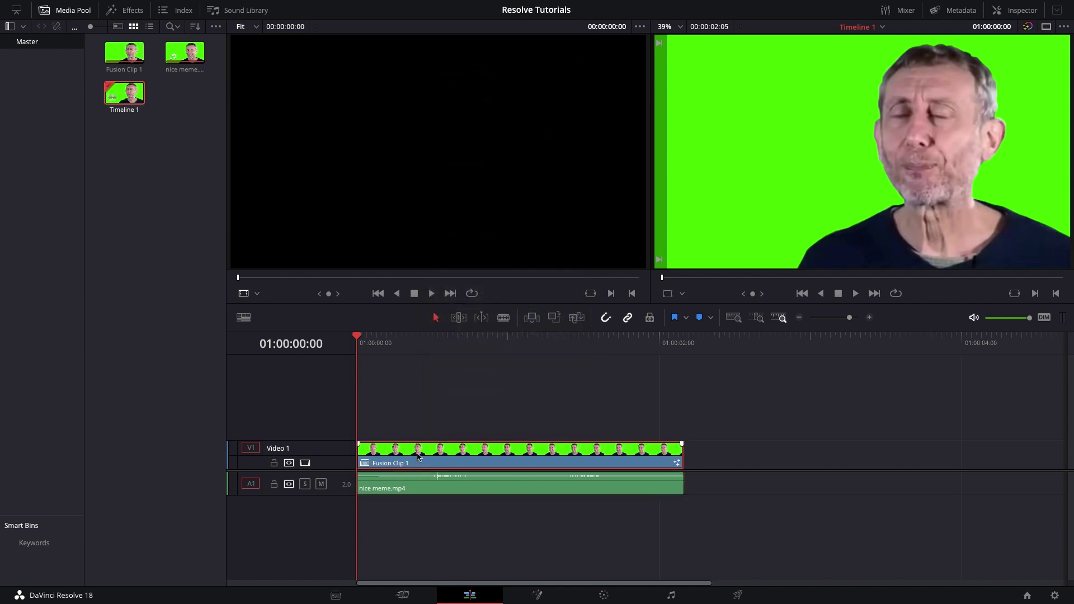
right_click(419, 464)
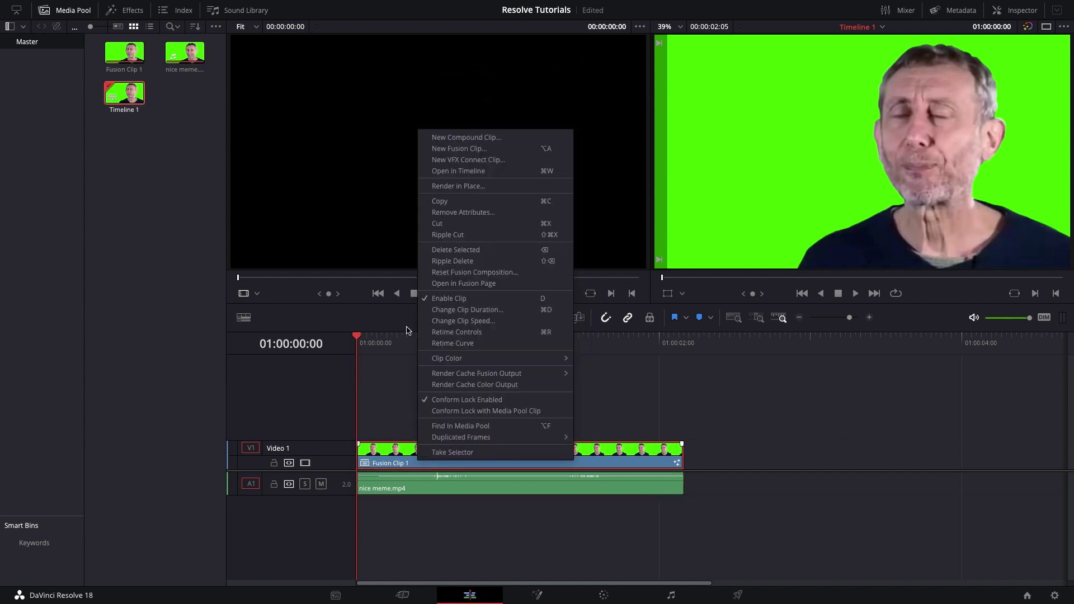
left_click(467, 170)
key("shift+z")
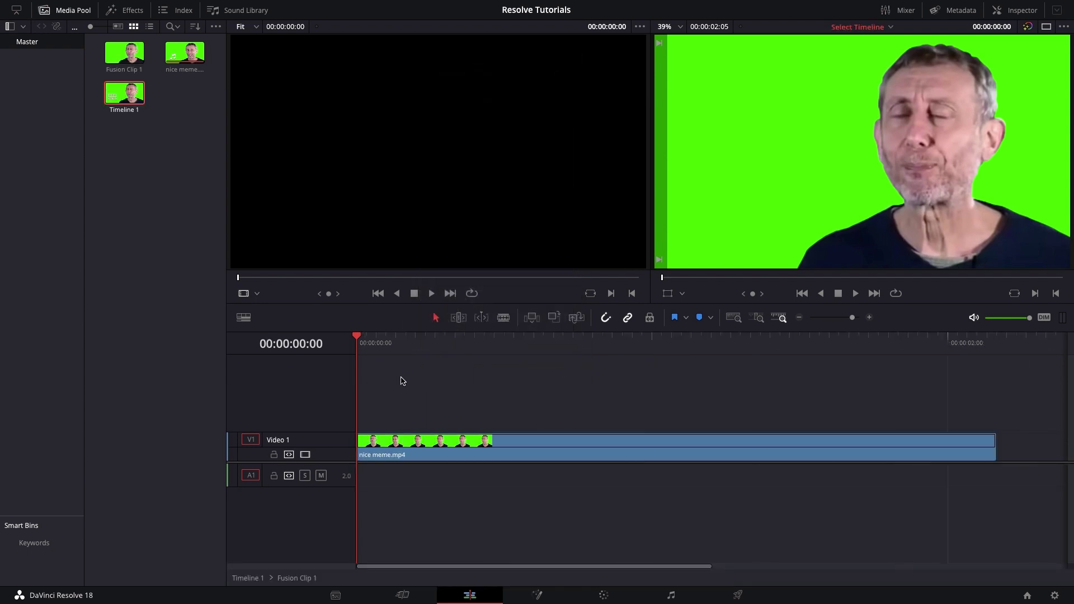
Search the Effects library for '3d', drop 3D Keyer onto nice meme.mp4, and show its Inspector settings.
left_click(112, 15)
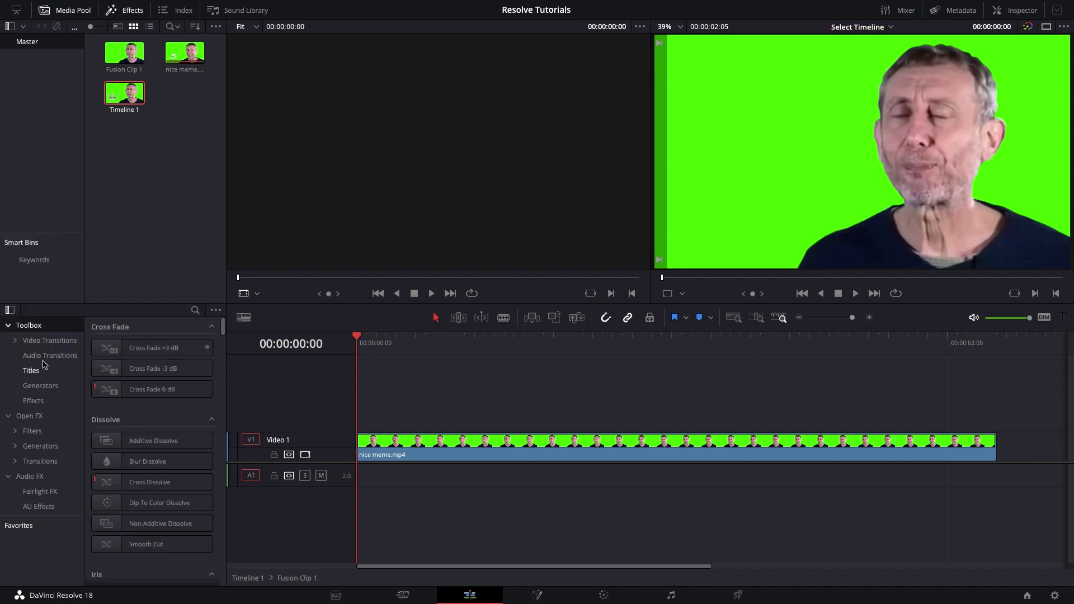
left_click(40, 342)
left_click(34, 419)
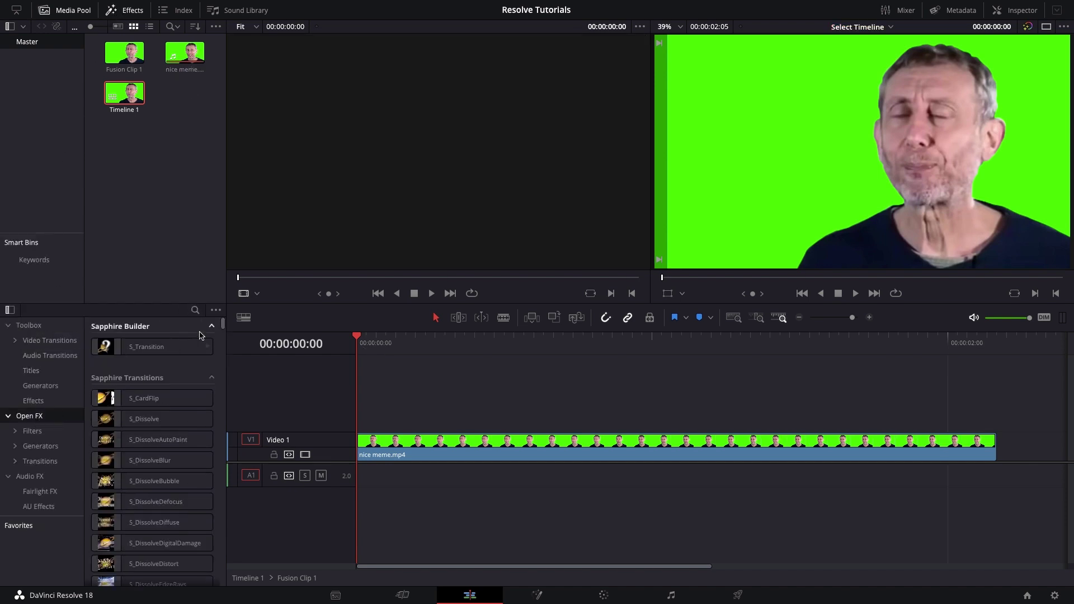
left_click(195, 310)
type("3d")
left_click_drag(154, 428, 380, 454)
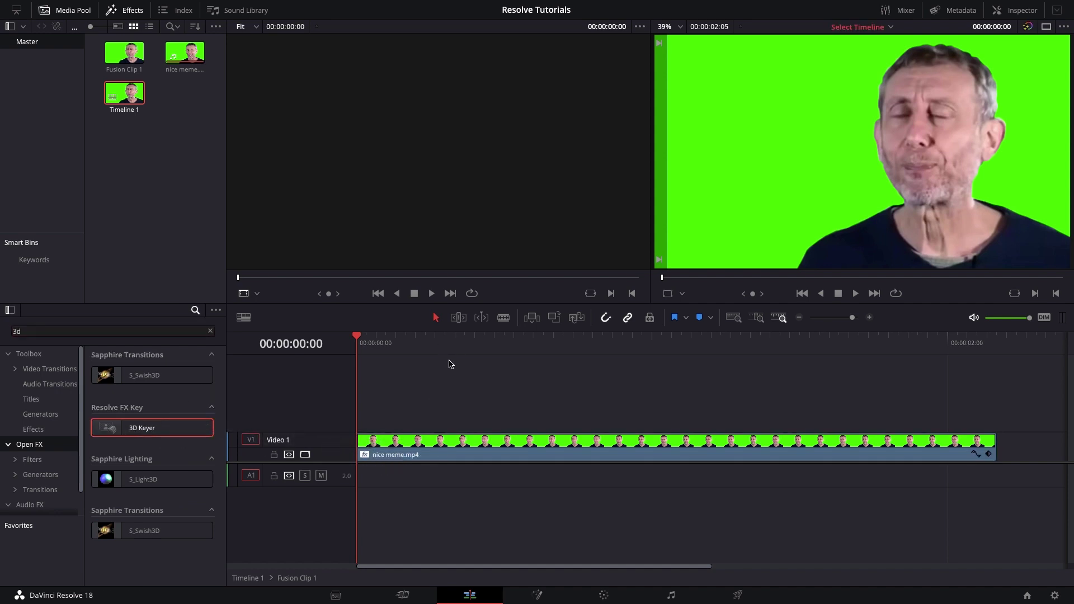
left_click(1014, 16)
left_click(930, 52)
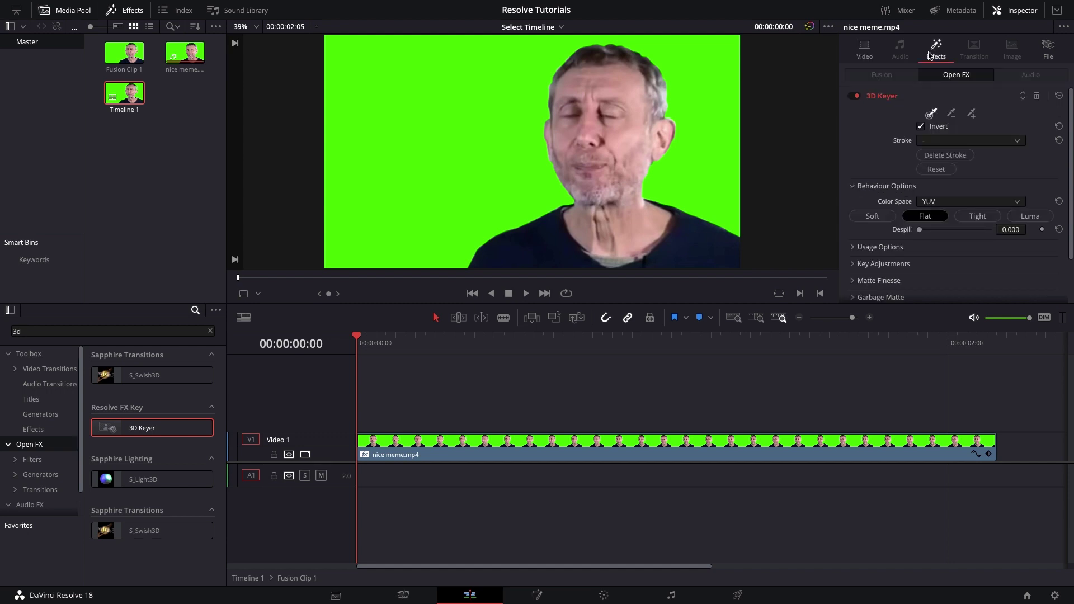
Sample the green backdrop with 3D Keyer add strokes, using the Open FX Overlay view.
left_click(975, 119)
left_click_drag(399, 215, 470, 100)
left_click(258, 298)
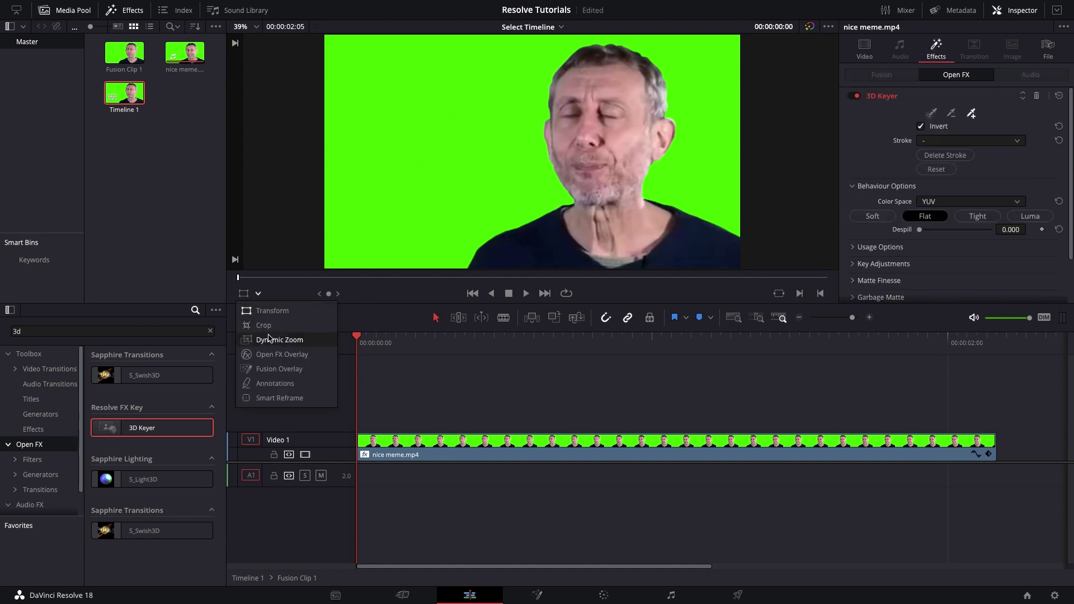
left_click(281, 354)
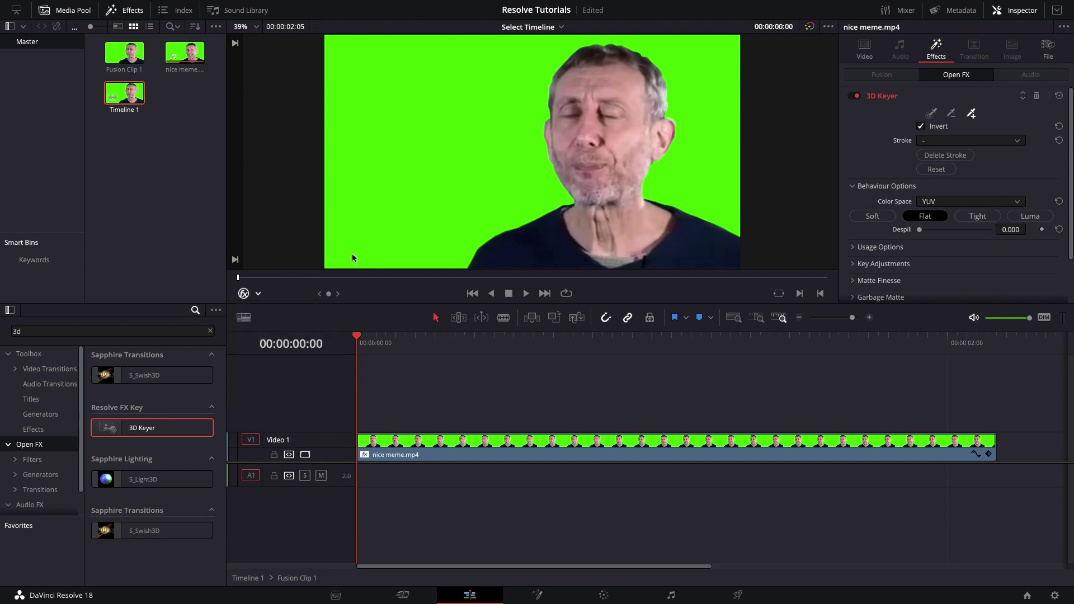
mouse_move(354, 257)
left_mouse_down()
mouse_move(395, 171)
mouse_move(482, 62)
left_mouse_up()
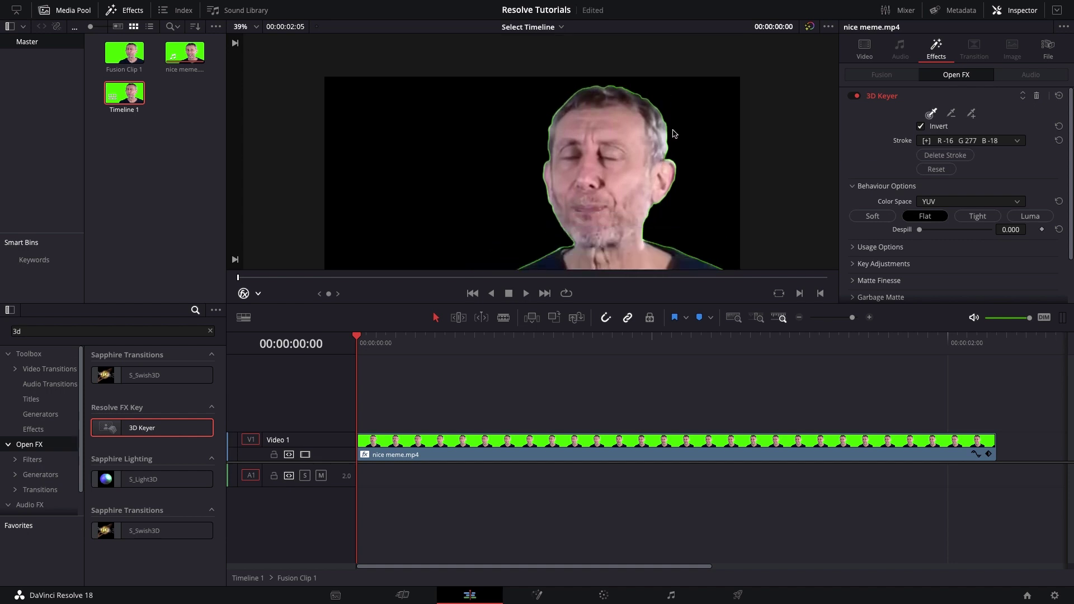
scroll(674, 133, "down", 2)
Raise the 3D Keyer Despill slider to 1.000 with the whole frame fitted in the viewer.
scroll(674, 133, "up", 2)
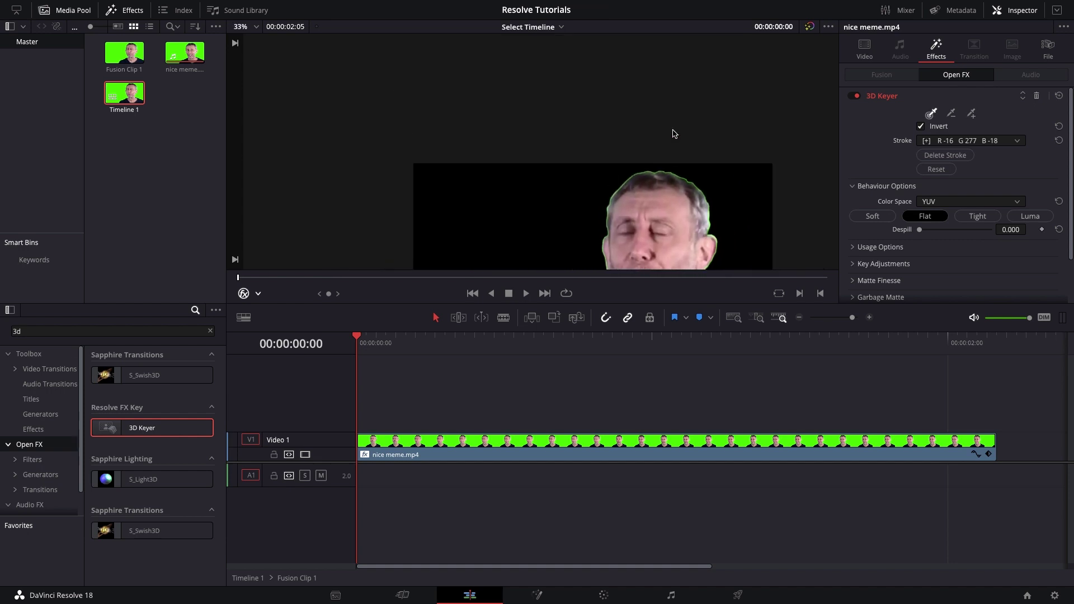
scroll(674, 133, "down", 2)
scroll(674, 134, "up", 2)
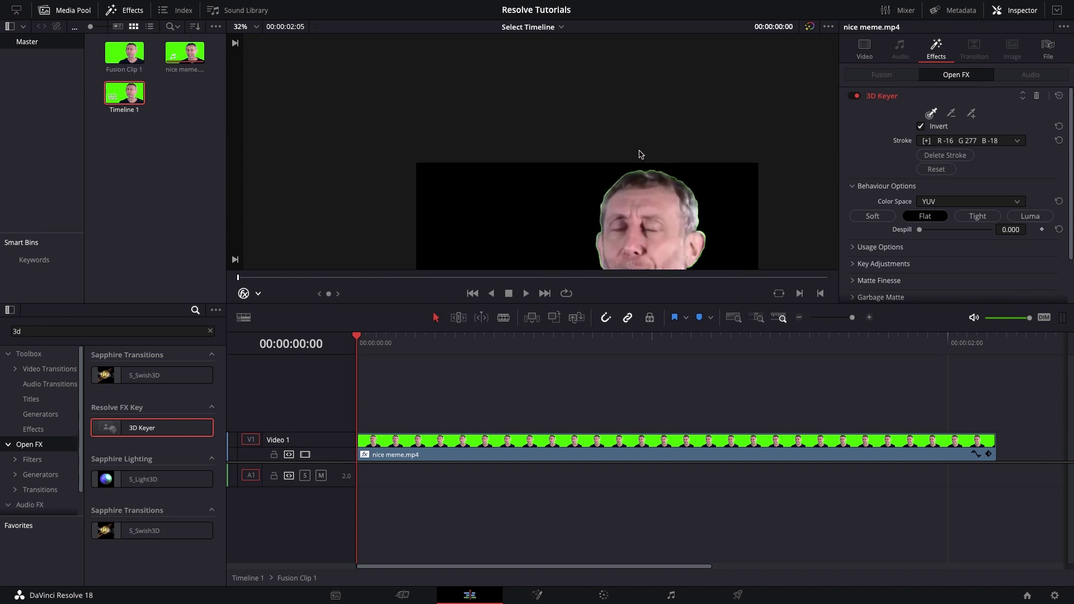
scroll(640, 155, "up", 5)
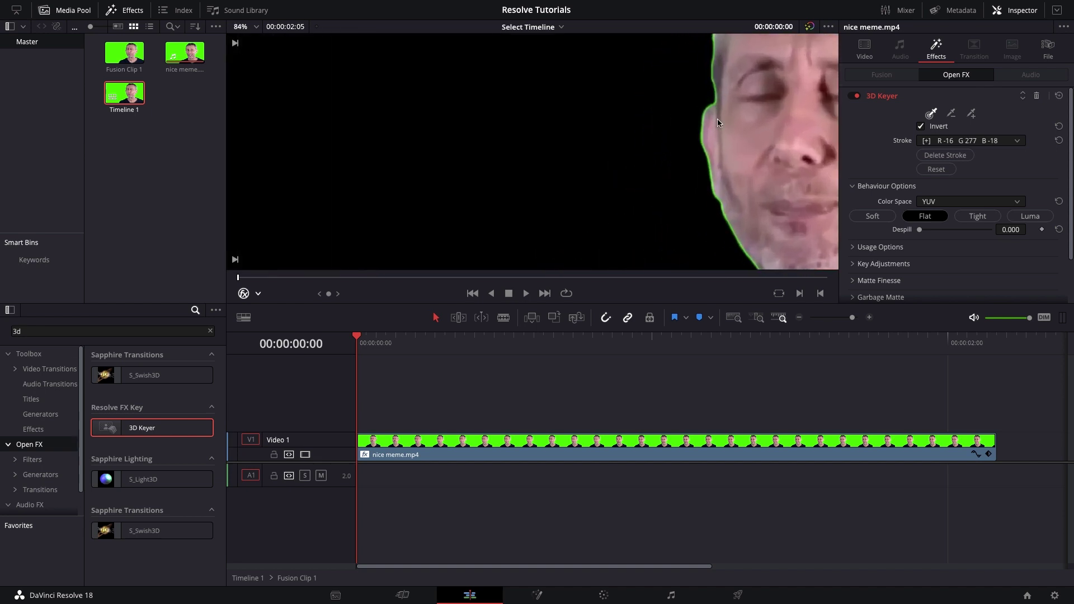
scroll(718, 123, "up", 3)
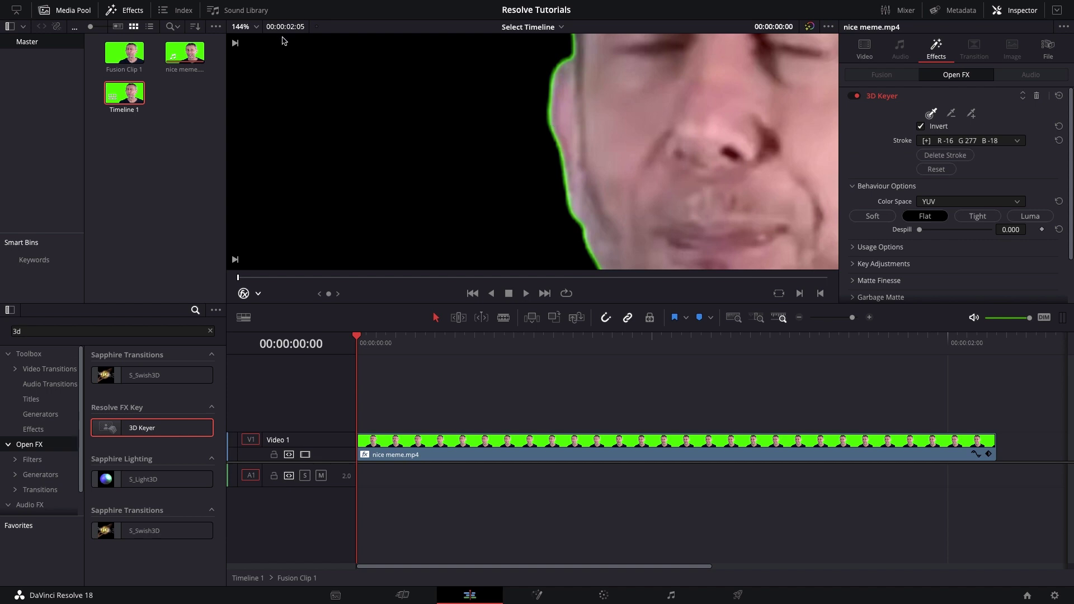
key("shift+z")
left_click_drag(921, 230, 1026, 230)
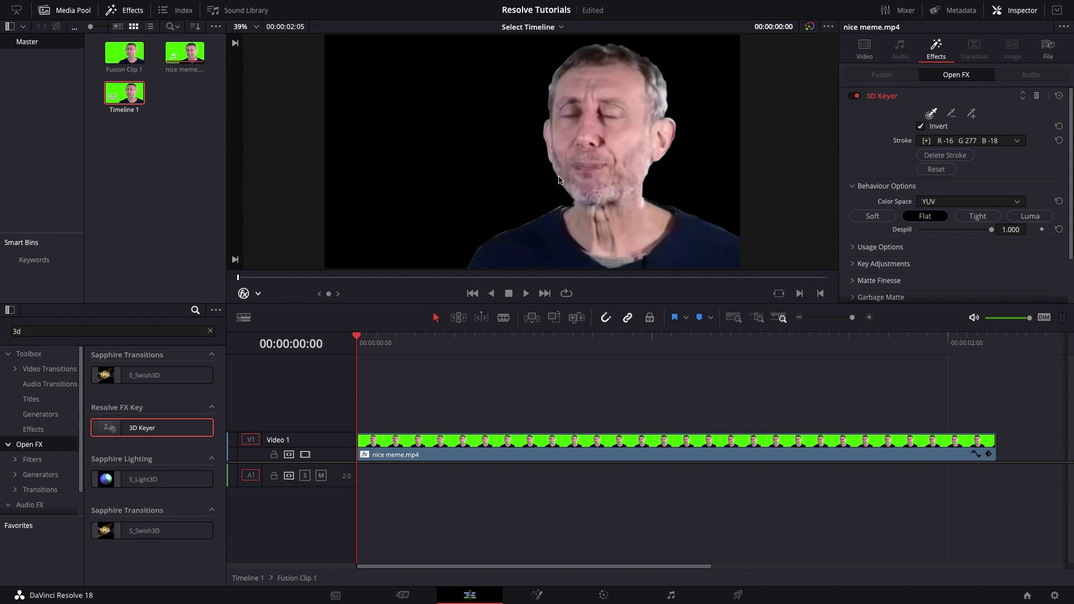
Compare the key without Despill, then restore Despill to 1.000.
scroll(558, 179, "up", 3)
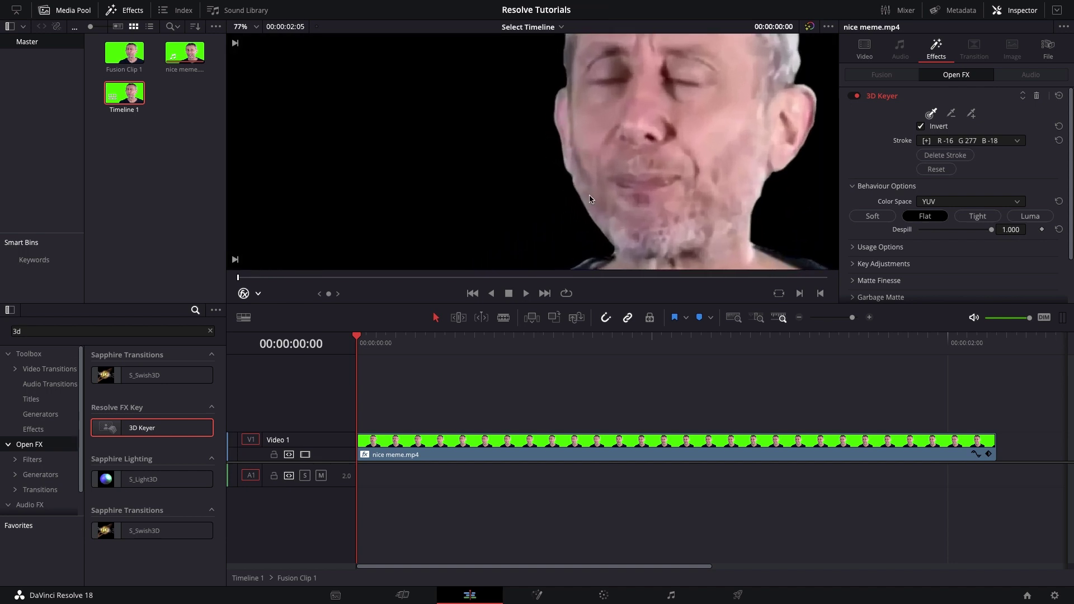
key("ctrl+minus")
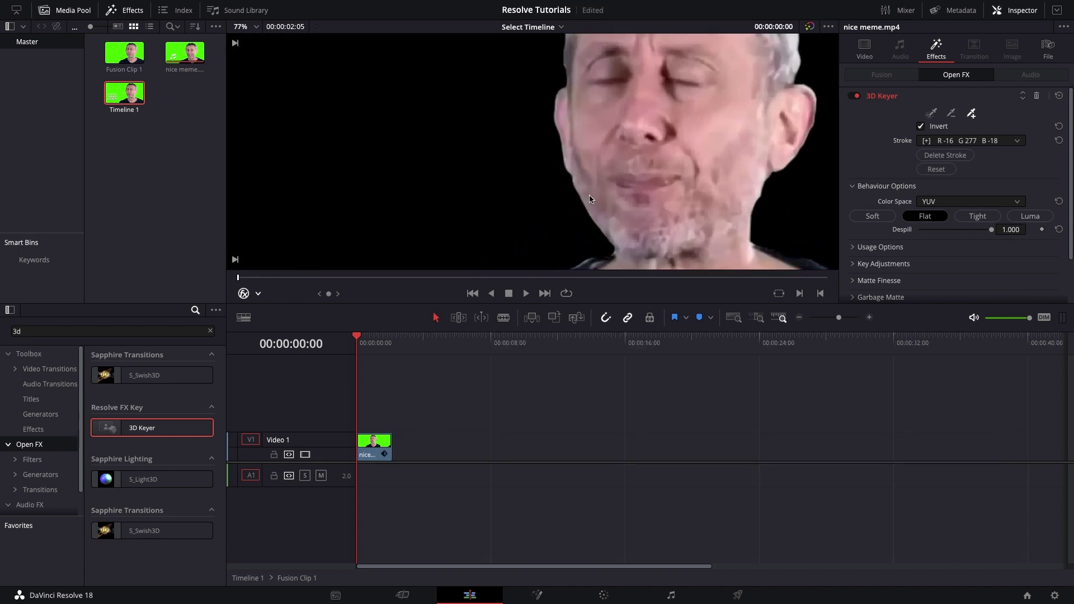
key("ctrl+z")
key("shift+z")
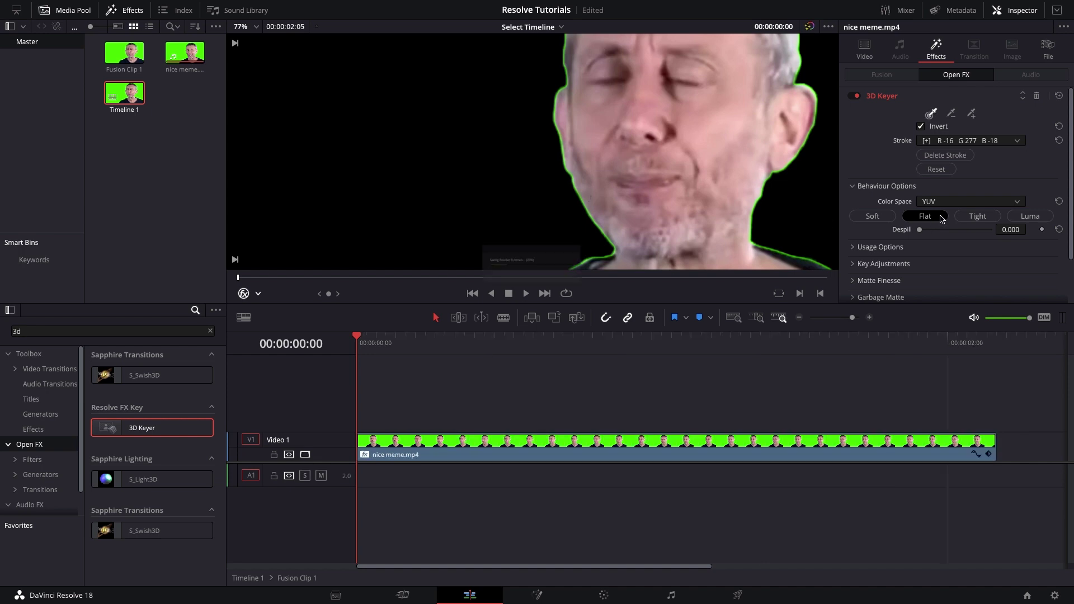
left_click(1059, 230)
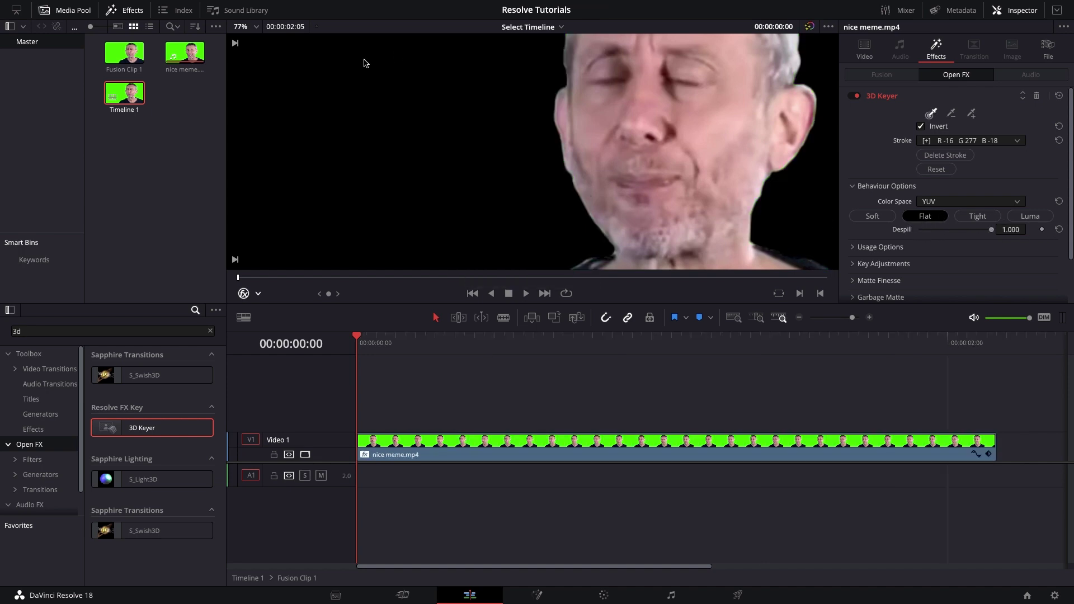
key("shift+z")
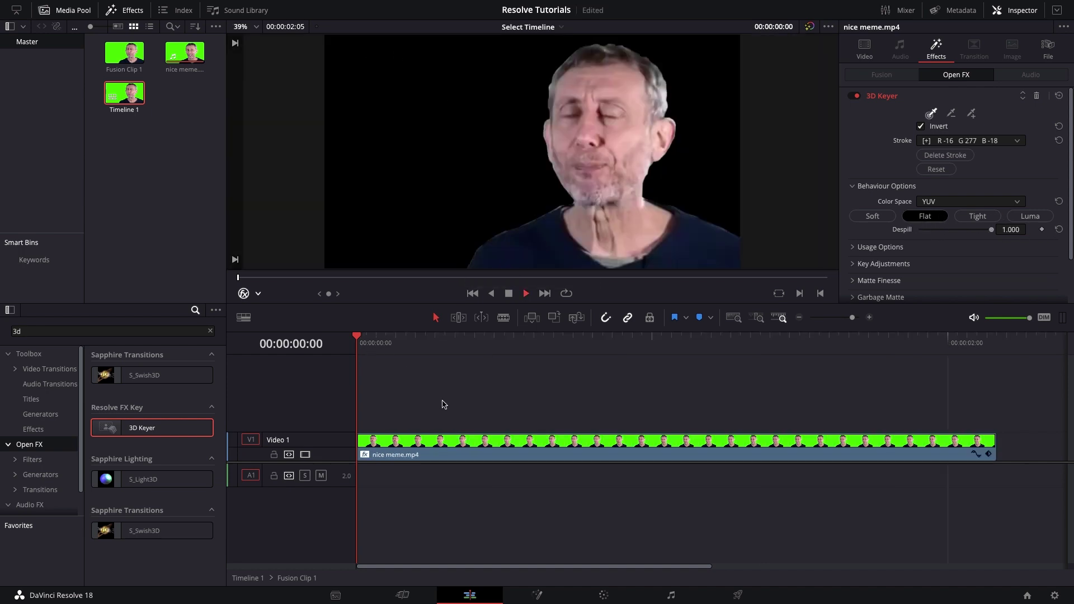
Play back the keyed clip and scrub back to frame 00:00:00:21.
key("space")
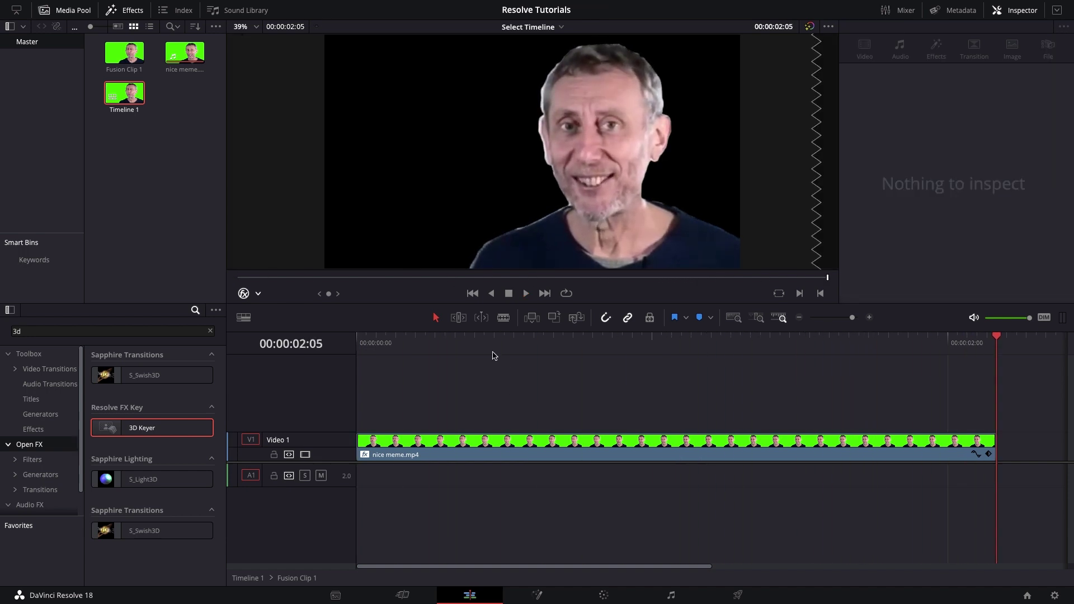
left_click_drag(494, 356, 563, 353)
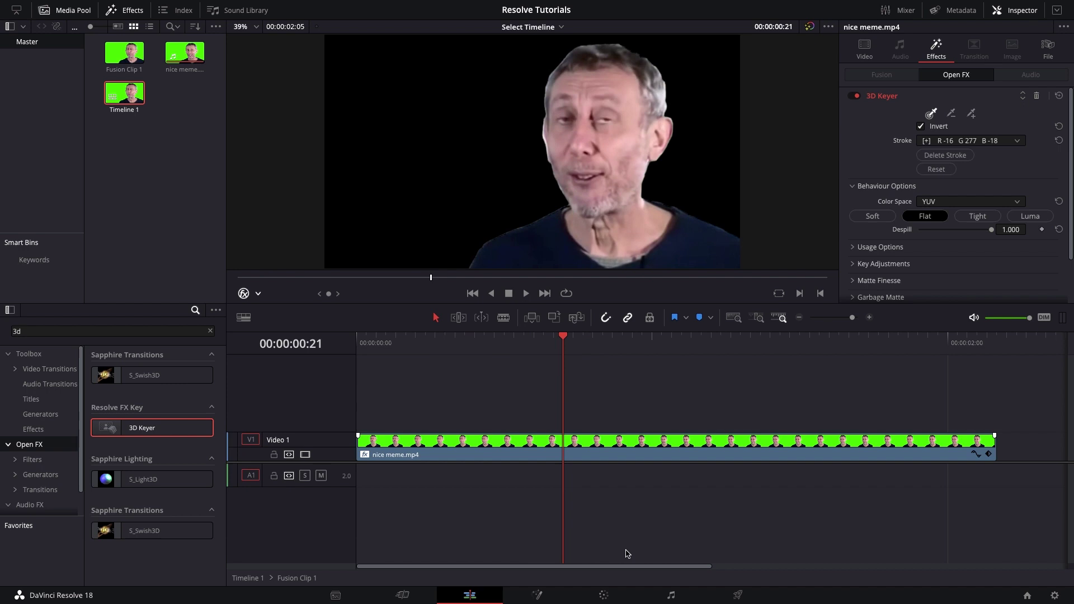
left_click(604, 594)
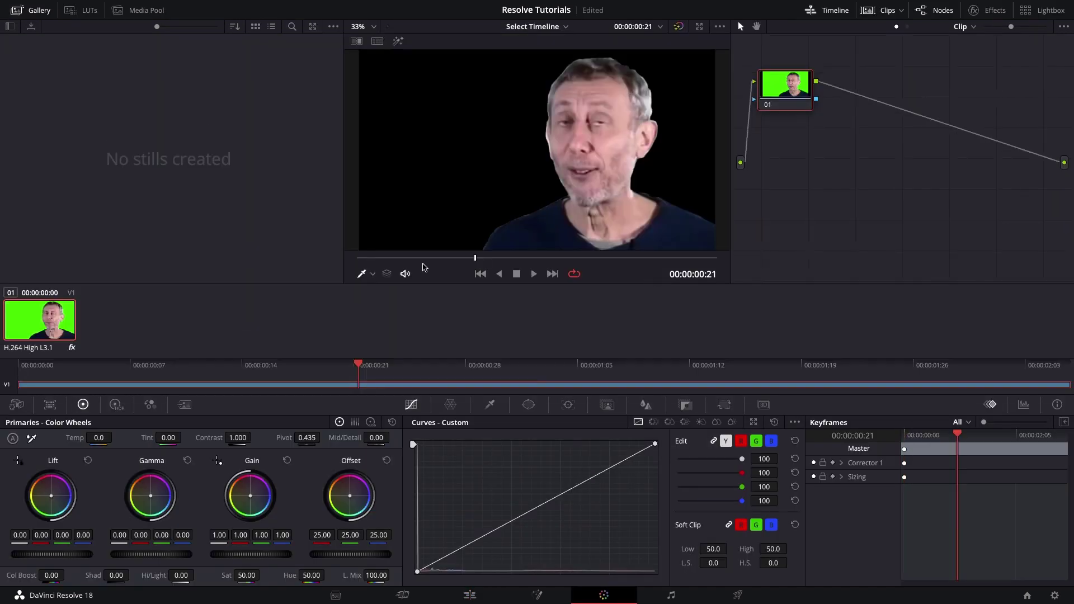
Add serial node 02 with Gamma 0.04 and Sat 52.60, then return to Timeline 1.
key("alt+s")
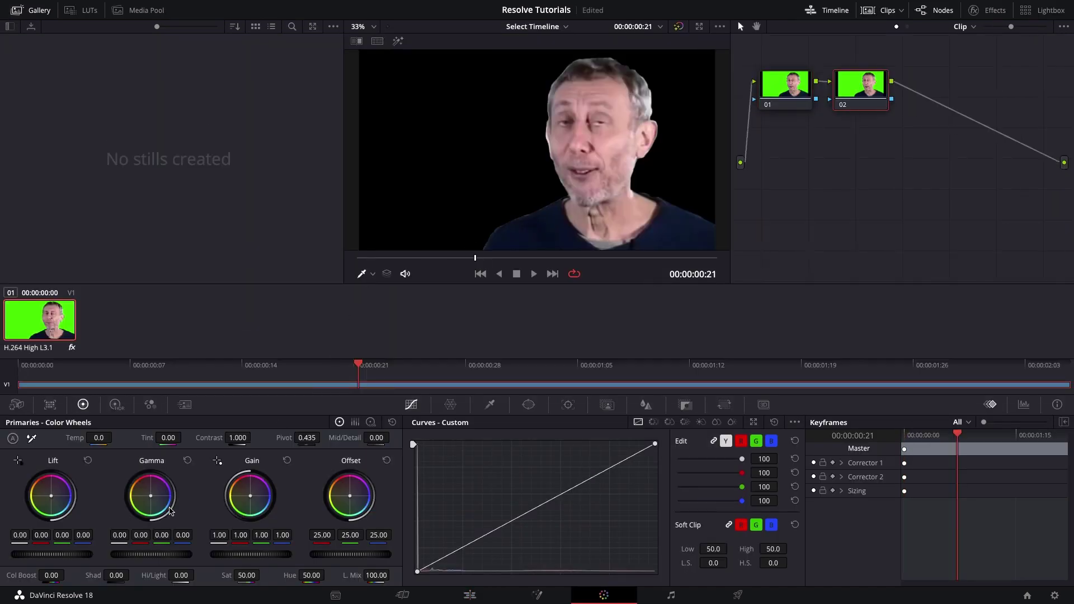
left_click_drag(128, 558, 208, 556)
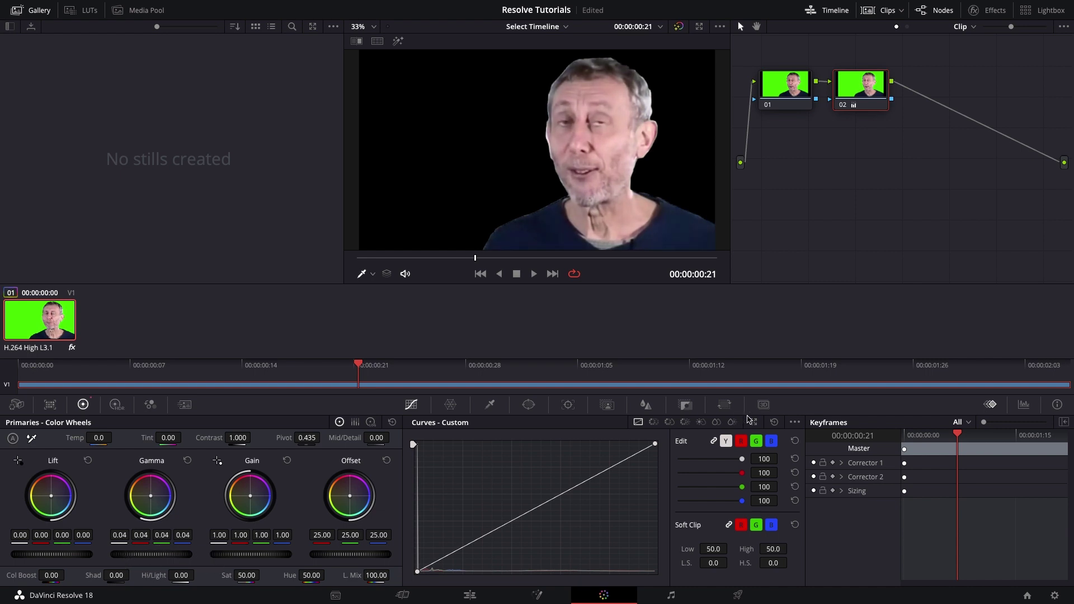
left_click(1023, 406)
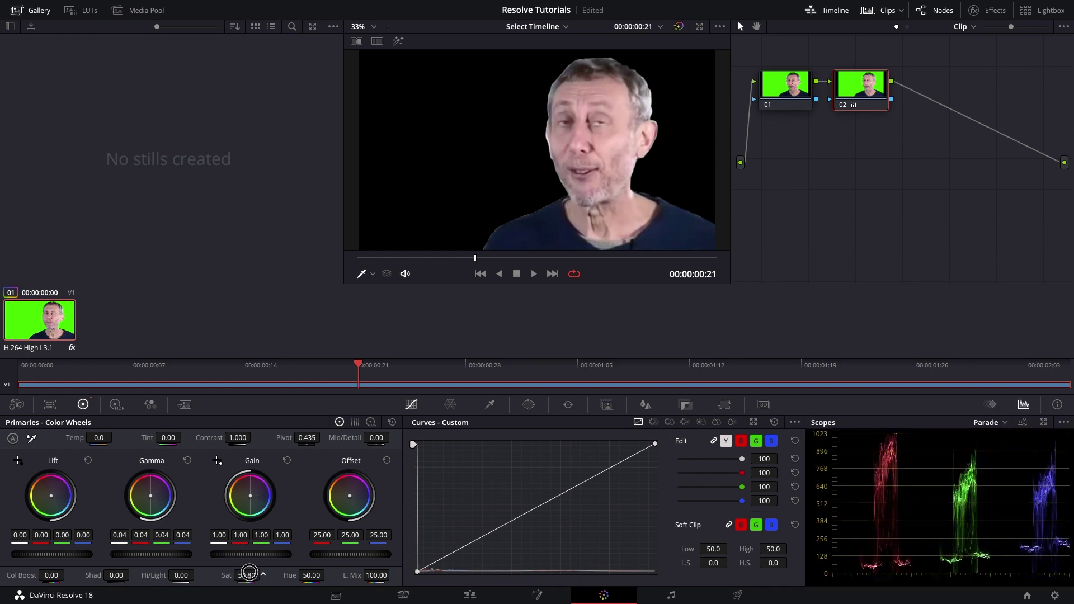
left_click_drag(249, 573, 224, 573)
left_click(458, 596)
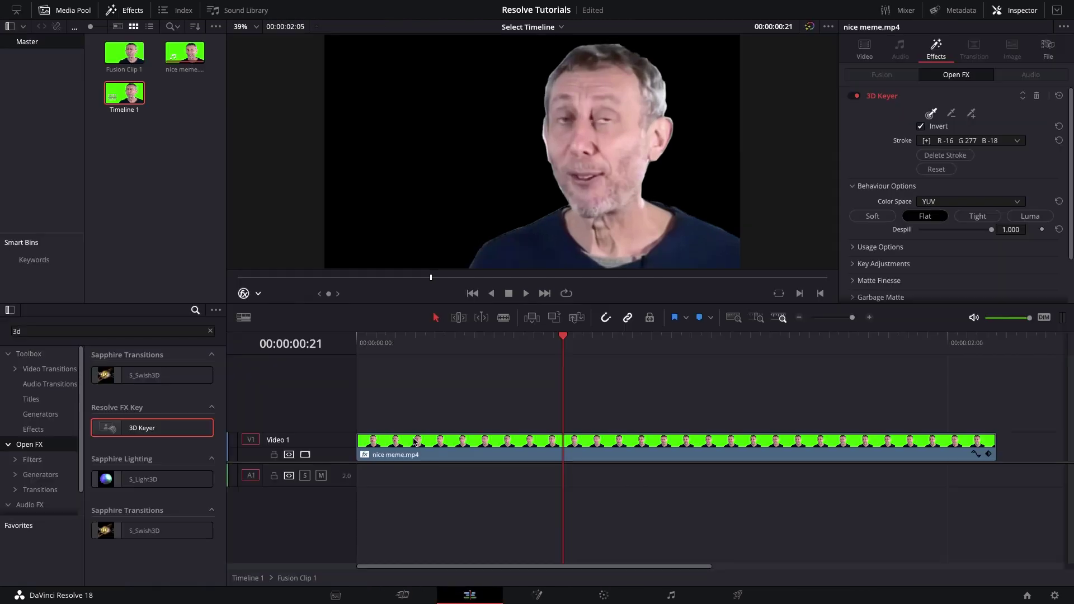
left_click(245, 577)
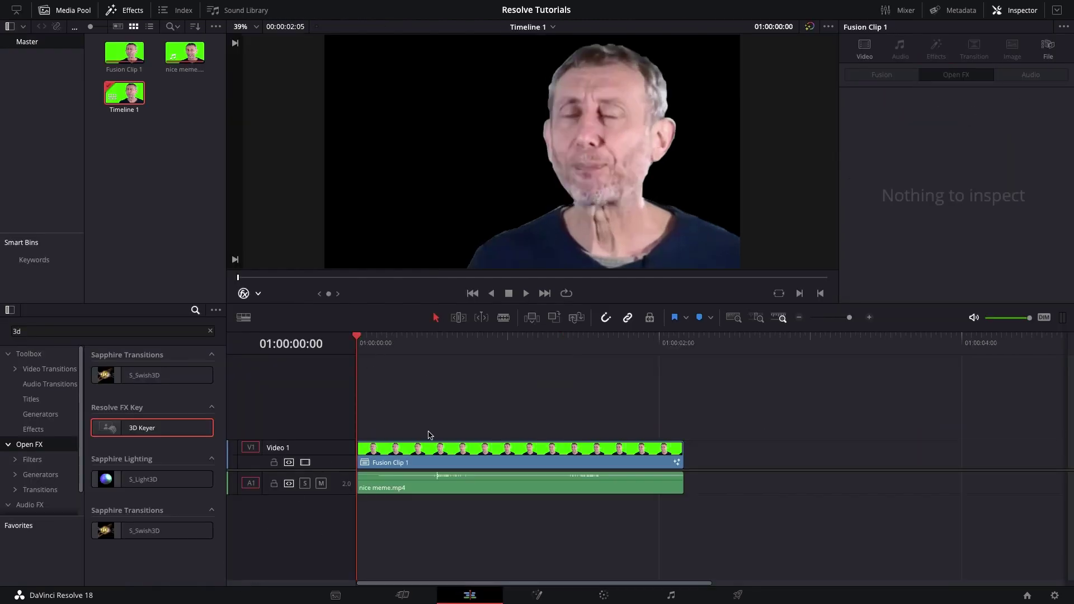
On the Fusion page, add a Text+ node reading 'NICE!' and merge it over MediaIn1.
left_click(536, 597)
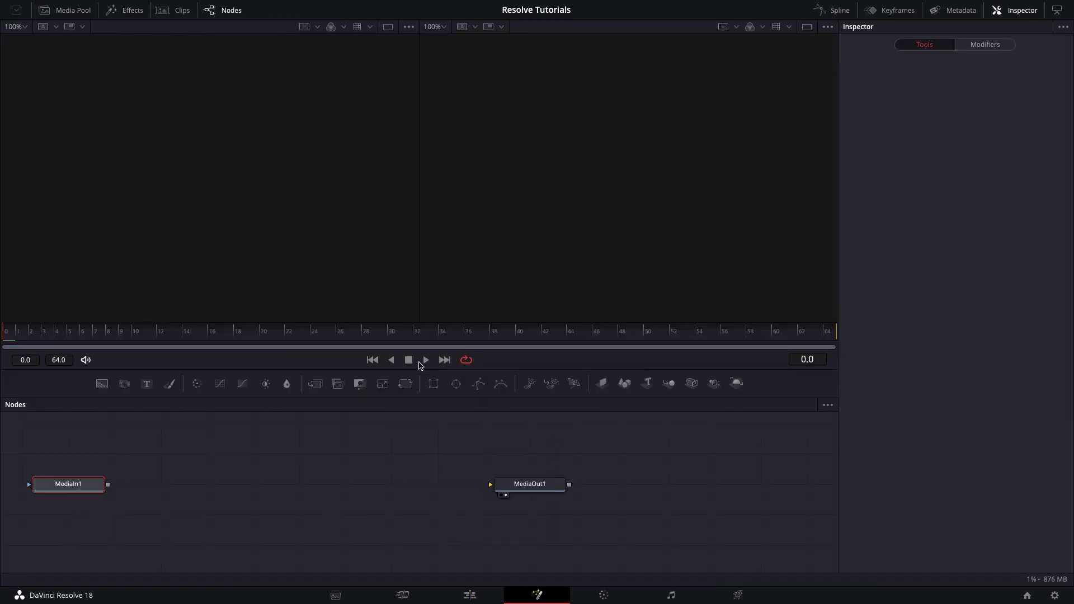
left_click(151, 386)
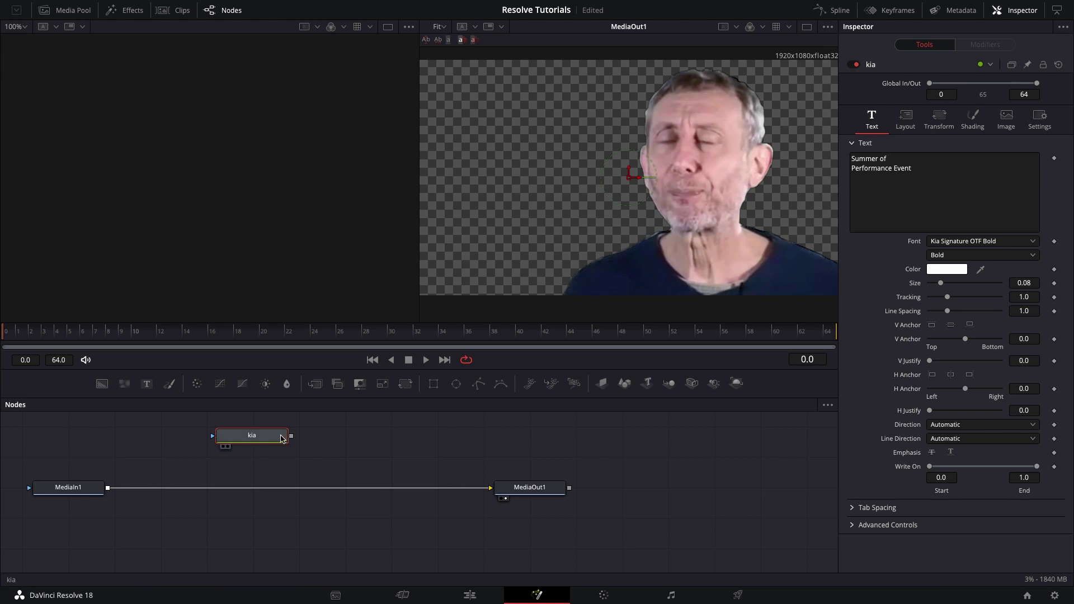
left_click(934, 183)
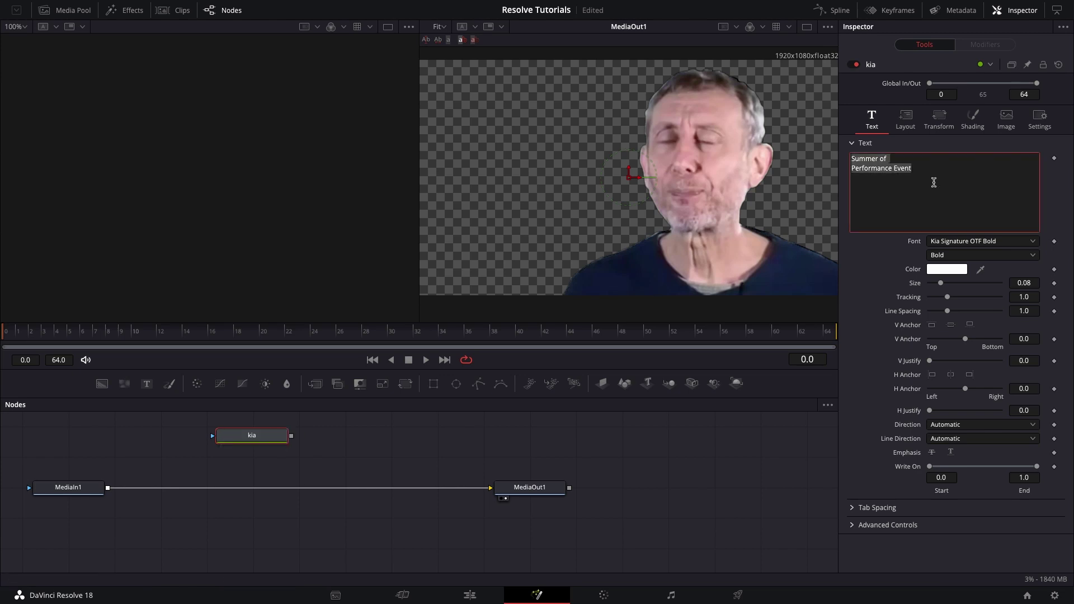
type("ni")
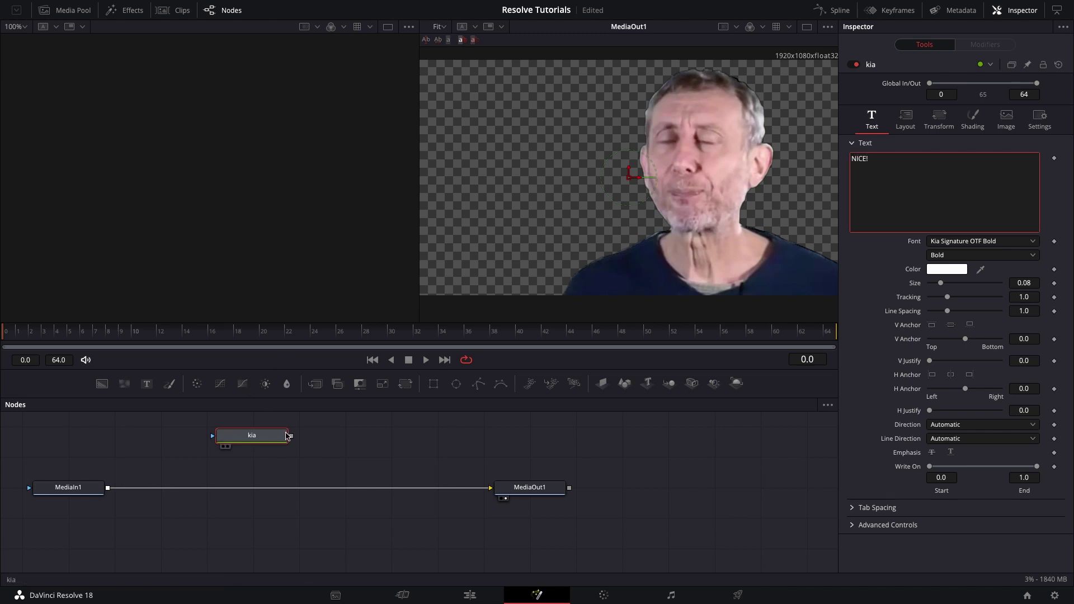
left_click_drag(291, 435, 110, 488)
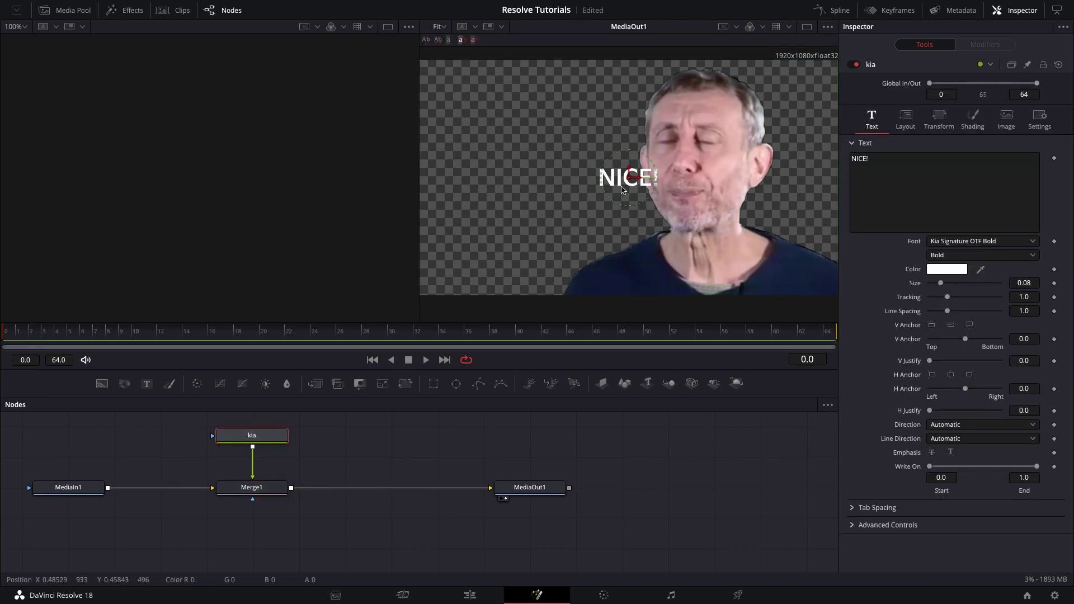
Enlarge NICE! to size 0.2559, shift it right, and add a Rectangle1 mask into Merge1.
left_click_drag(629, 178, 528, 161)
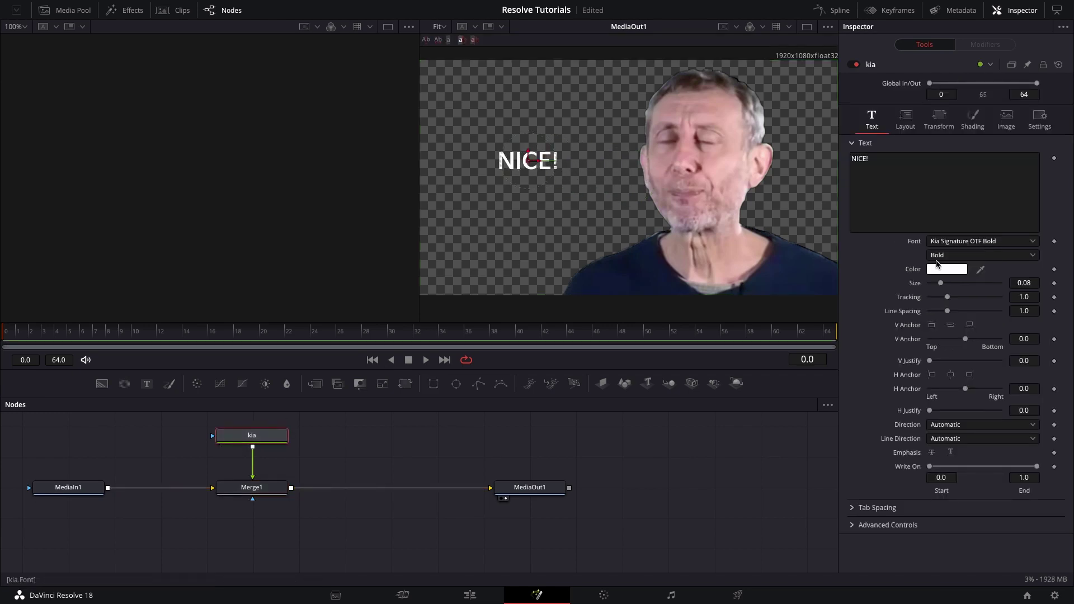
left_click_drag(945, 286, 967, 282)
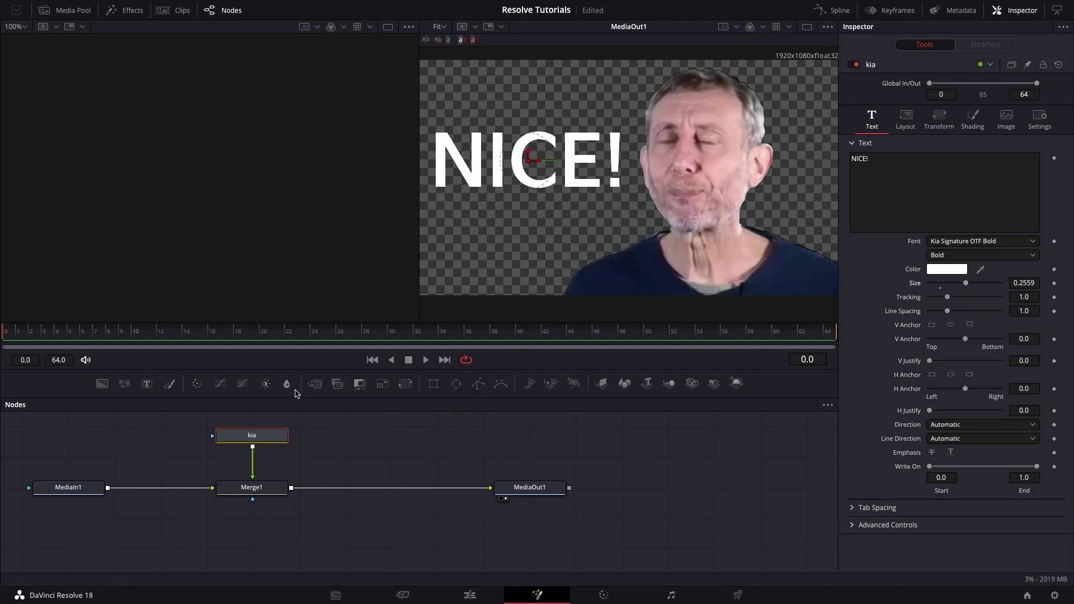
left_click(241, 490)
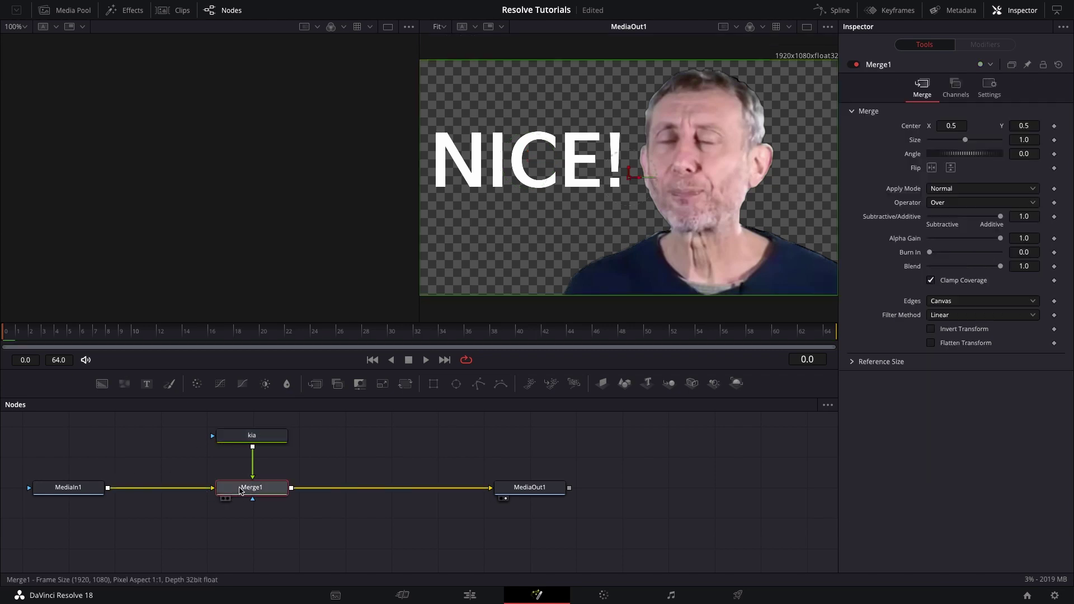
left_click(274, 435)
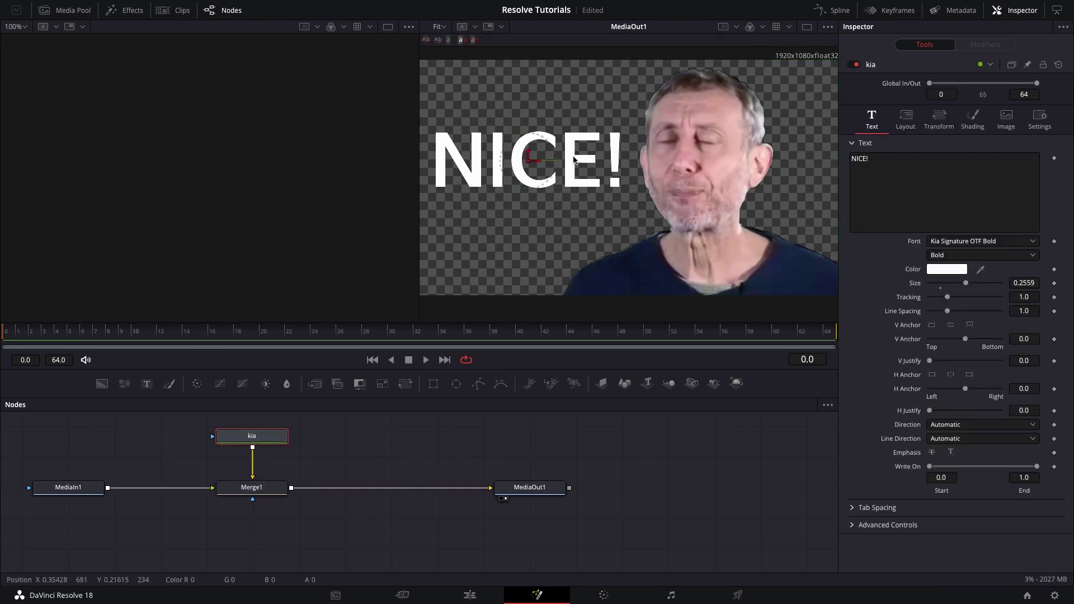
left_click_drag(538, 163, 753, 163)
left_click_drag(433, 383, 286, 485)
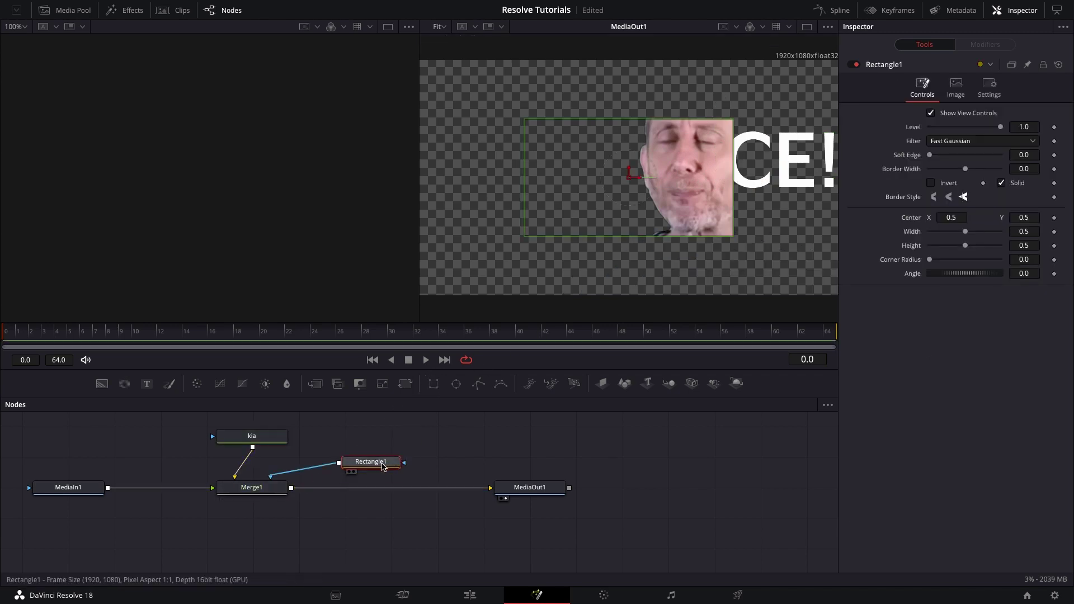
Resize and move Rectangle1 right, wire it to the kia text's mask input, and invert it near Center X 1.109.
left_click(931, 183)
left_click_drag(733, 235, 766, 330)
left_click(931, 183)
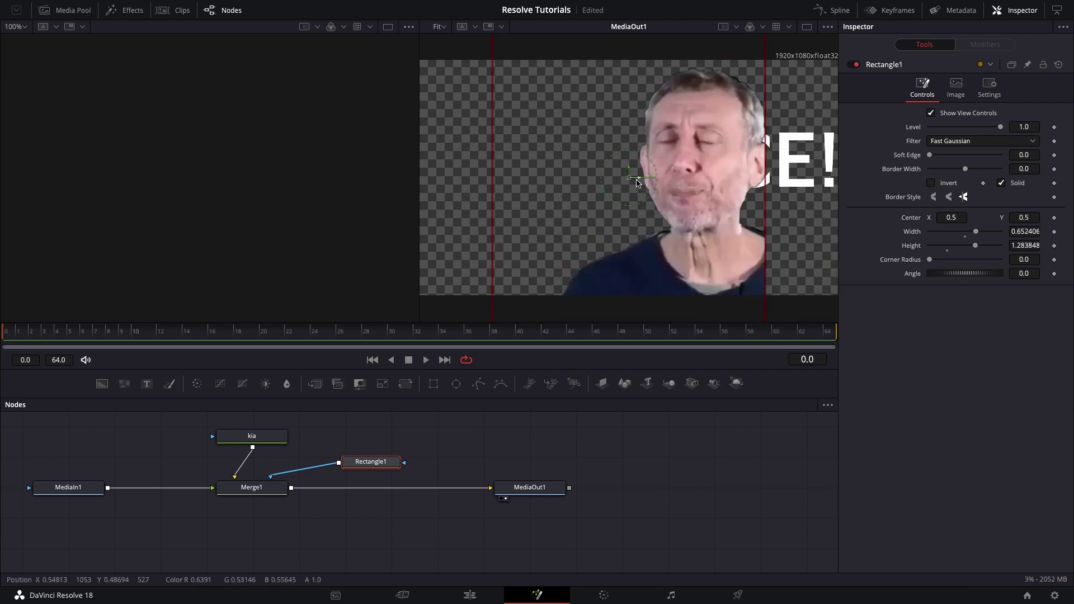
left_click_drag(630, 178, 918, 189)
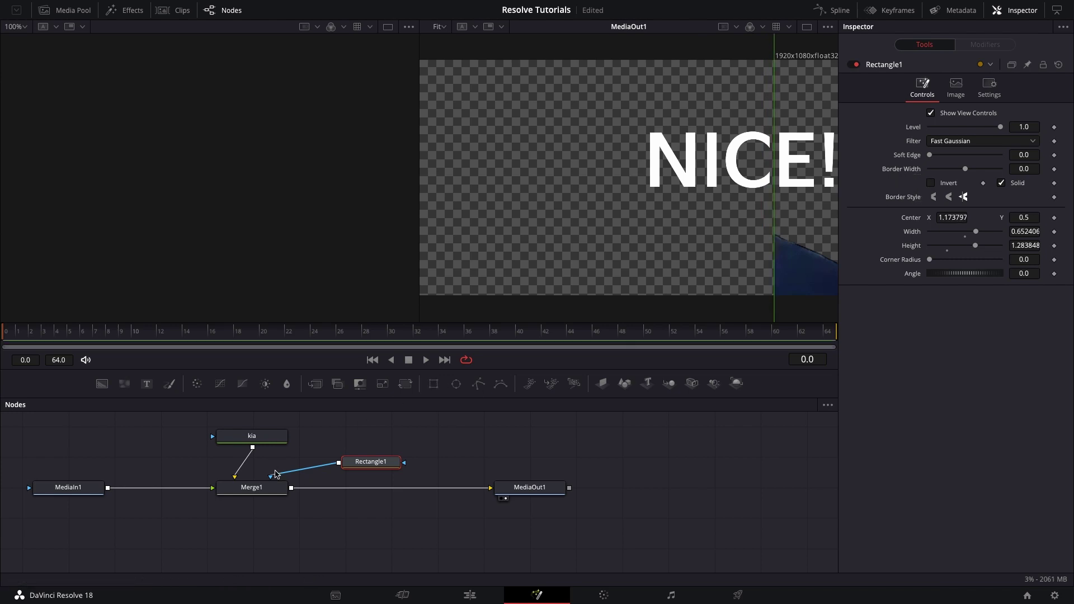
left_click_drag(275, 474, 291, 436)
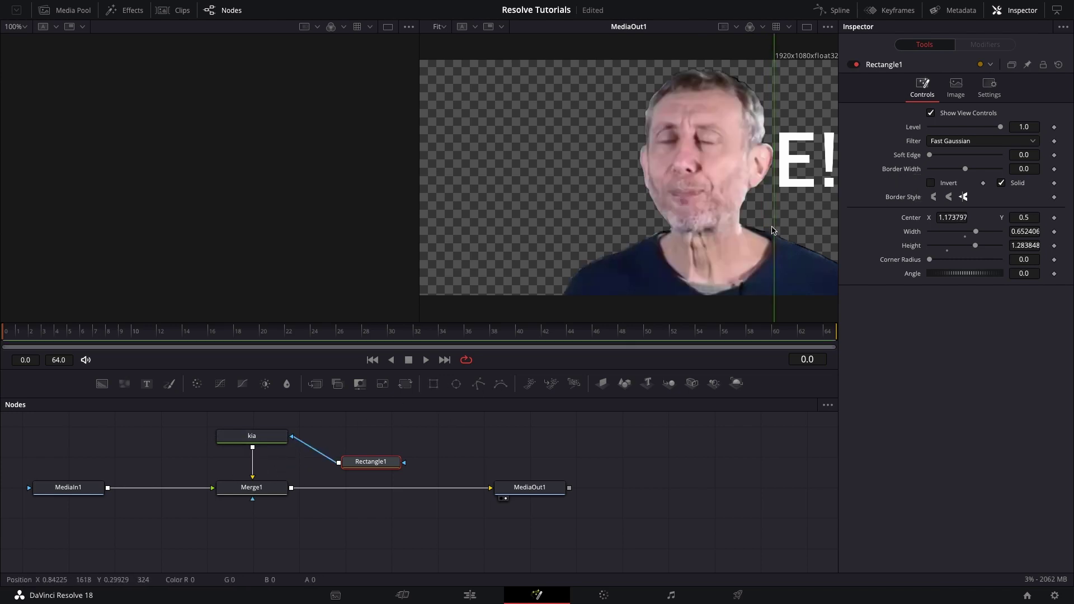
left_click(930, 184)
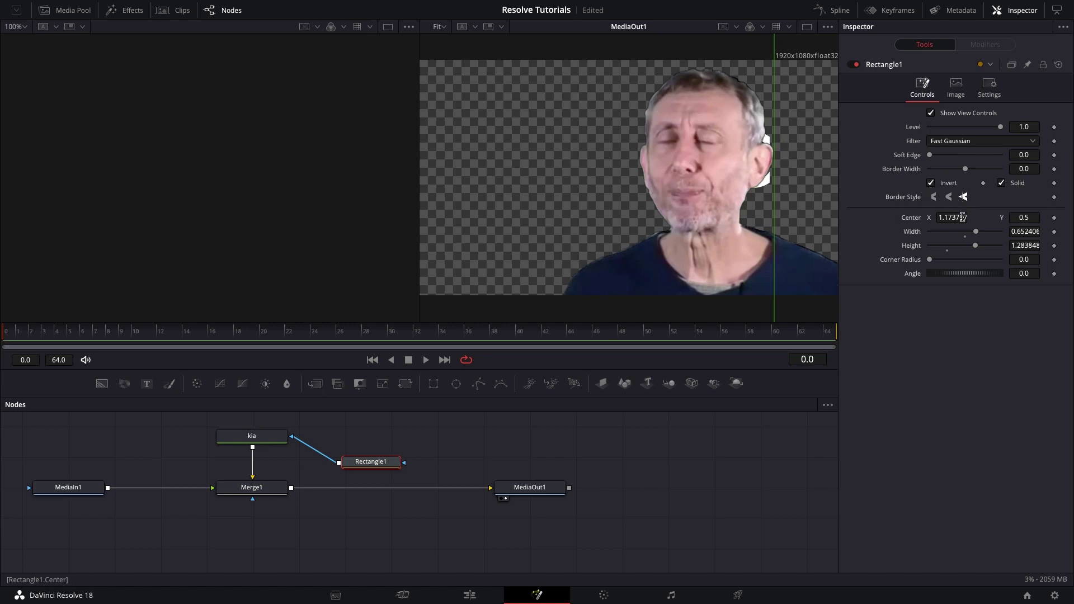
left_click_drag(963, 217, 926, 222)
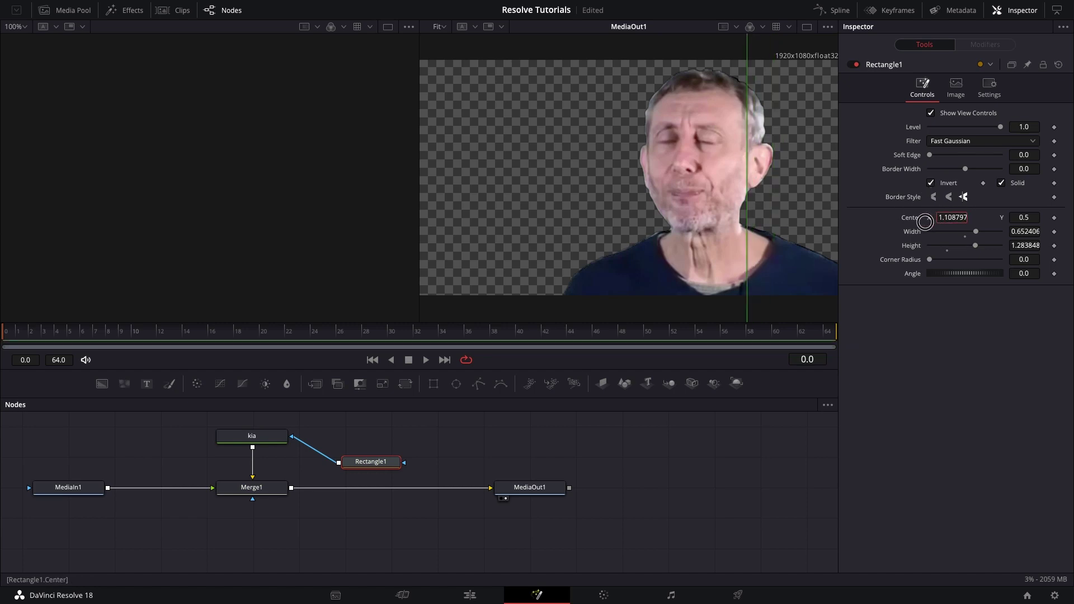
left_click(283, 439)
Keyframe kia's Center X from frame 0 to about 0.256 at frame 20, and enable Motion Blur.
left_click(902, 121)
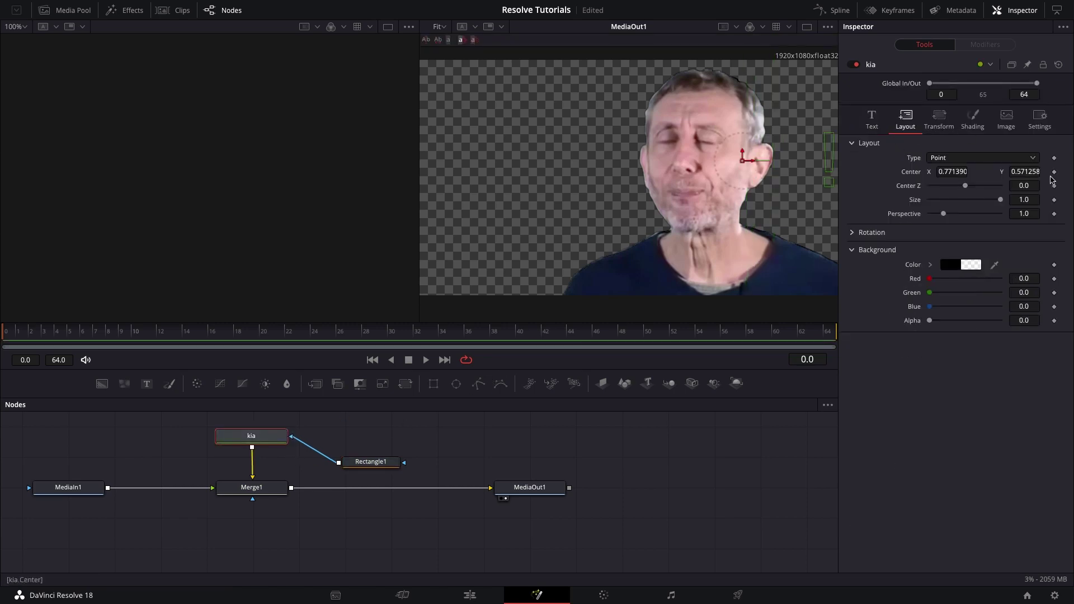
left_click(1054, 172)
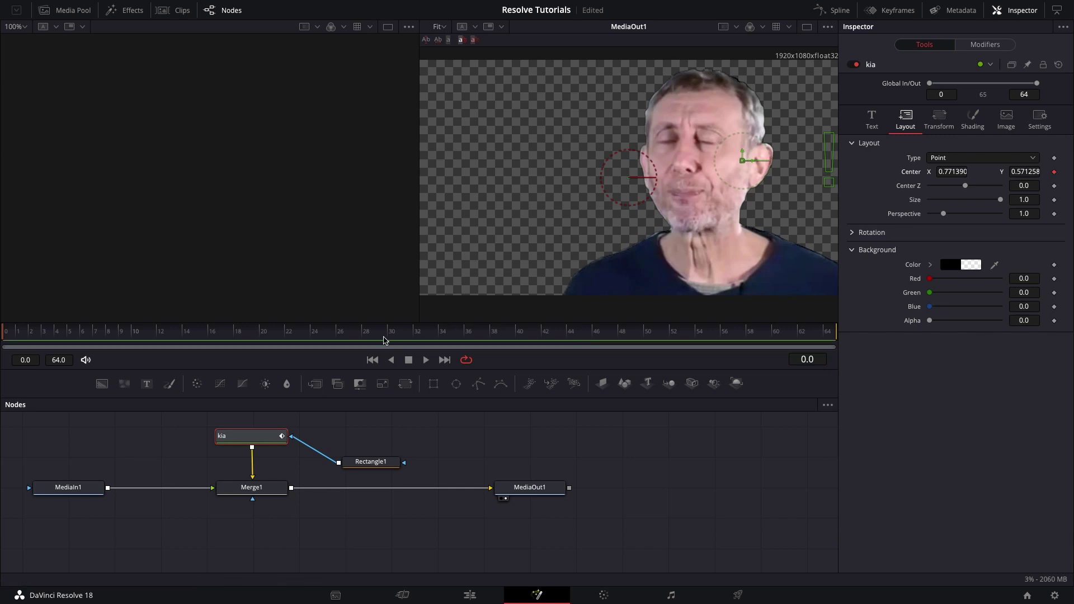
left_click(263, 333)
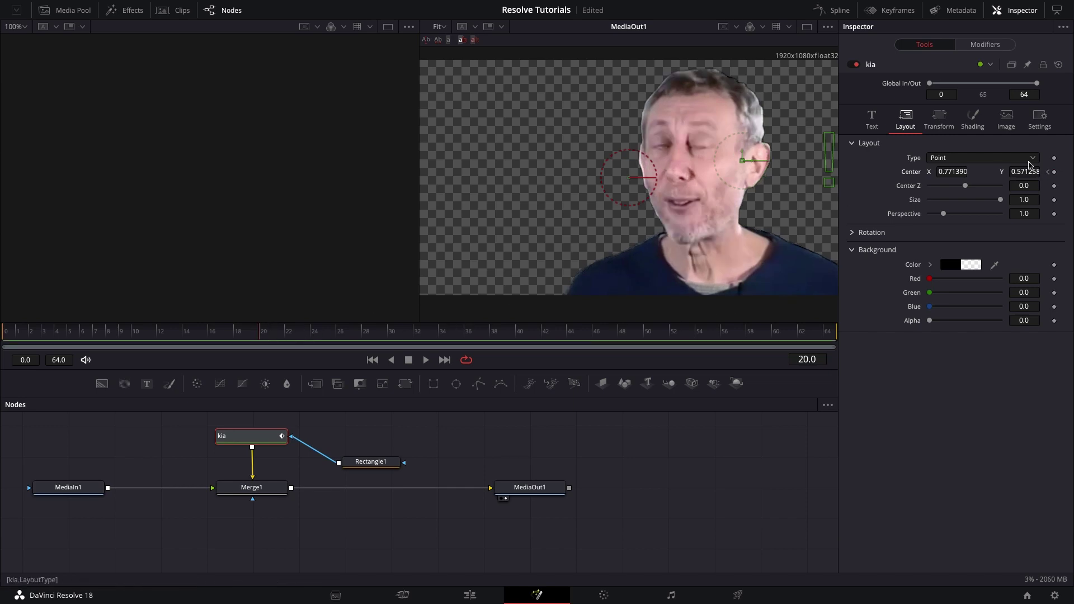
left_click_drag(959, 172, 683, 180)
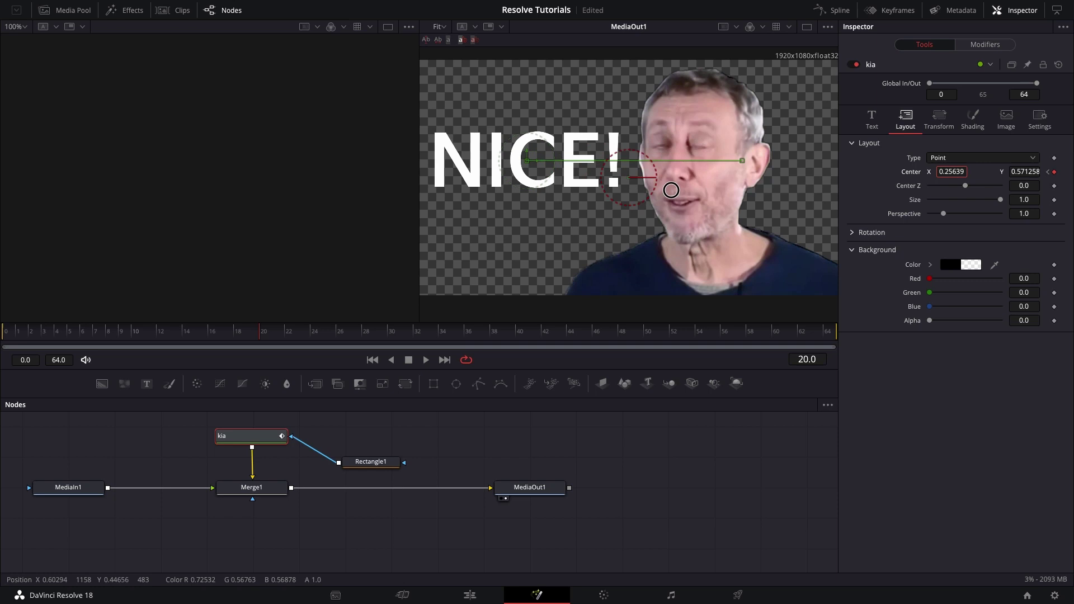
left_click(1039, 119)
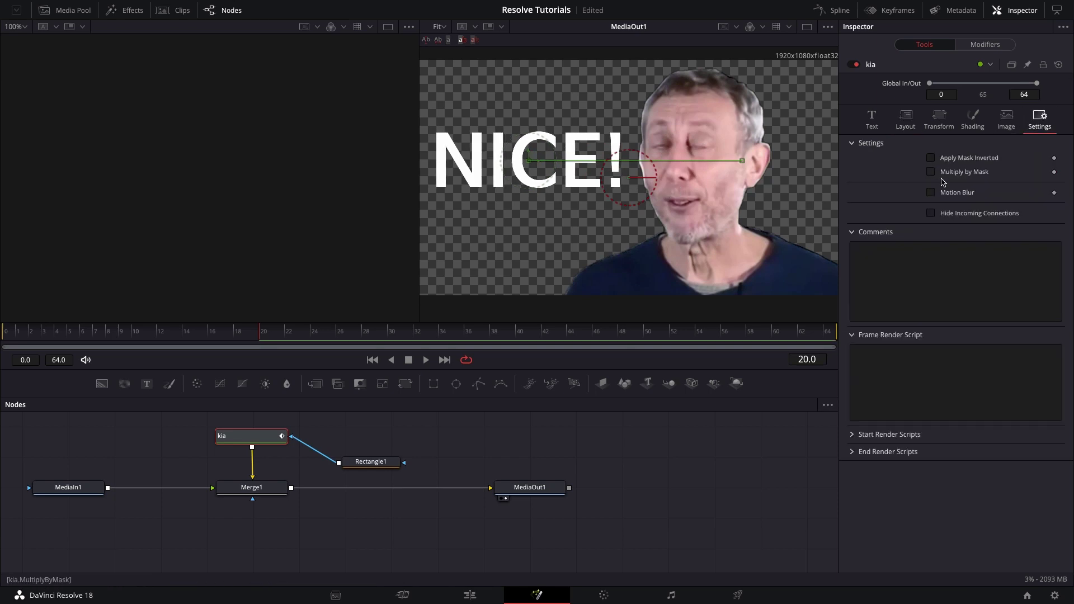
left_click(936, 197)
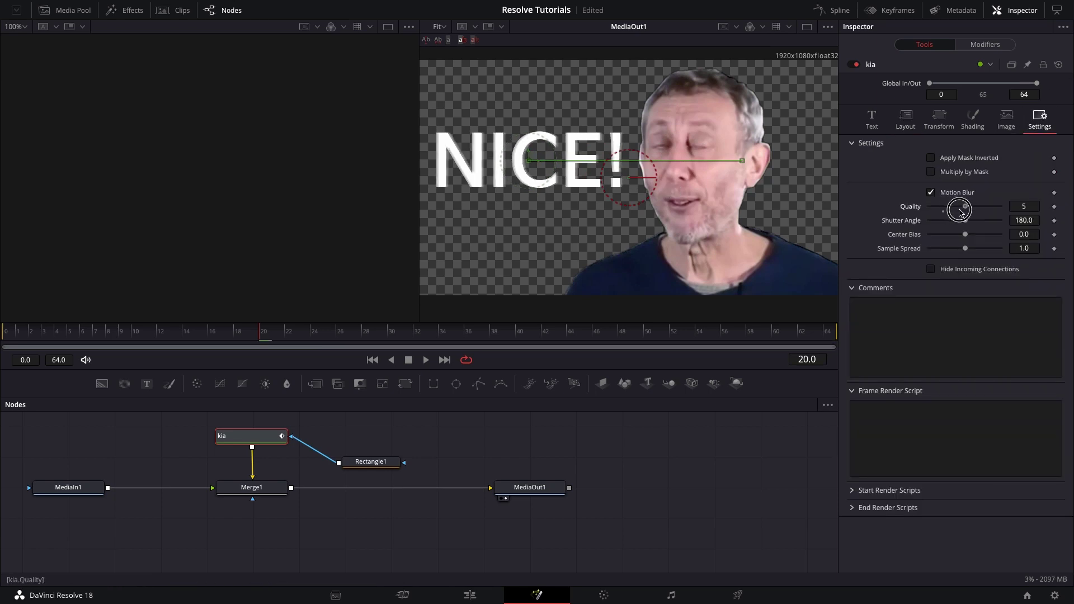
left_click(871, 120)
Smooth all the text's displacement keyframes in the Spline editor for eased motion.
left_click(833, 10)
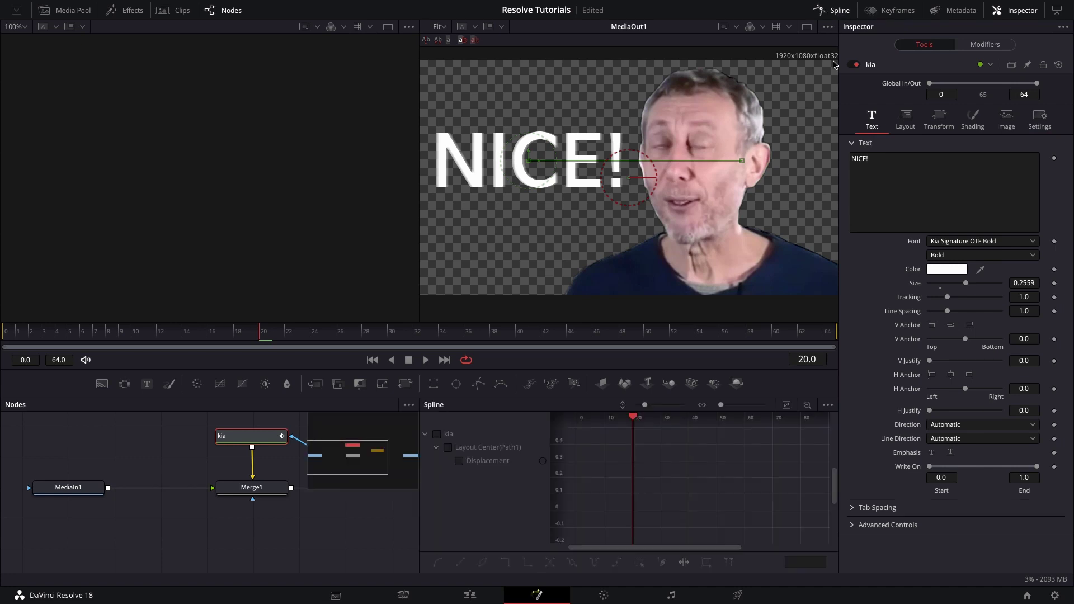
left_click(459, 461)
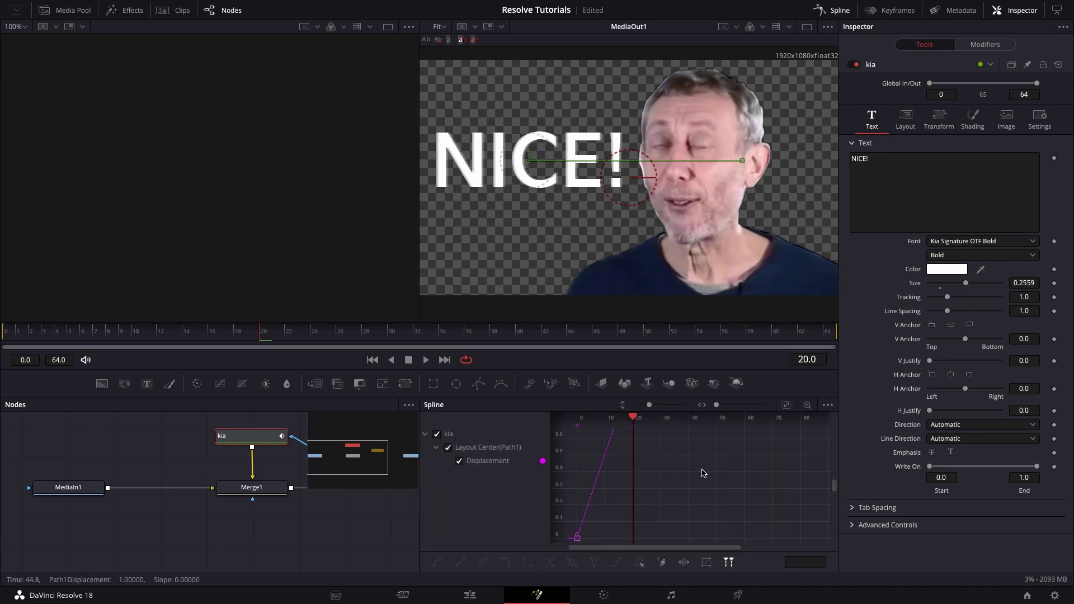
key("super+f")
key("super+a")
key("s")
mouse_move(837, 17)
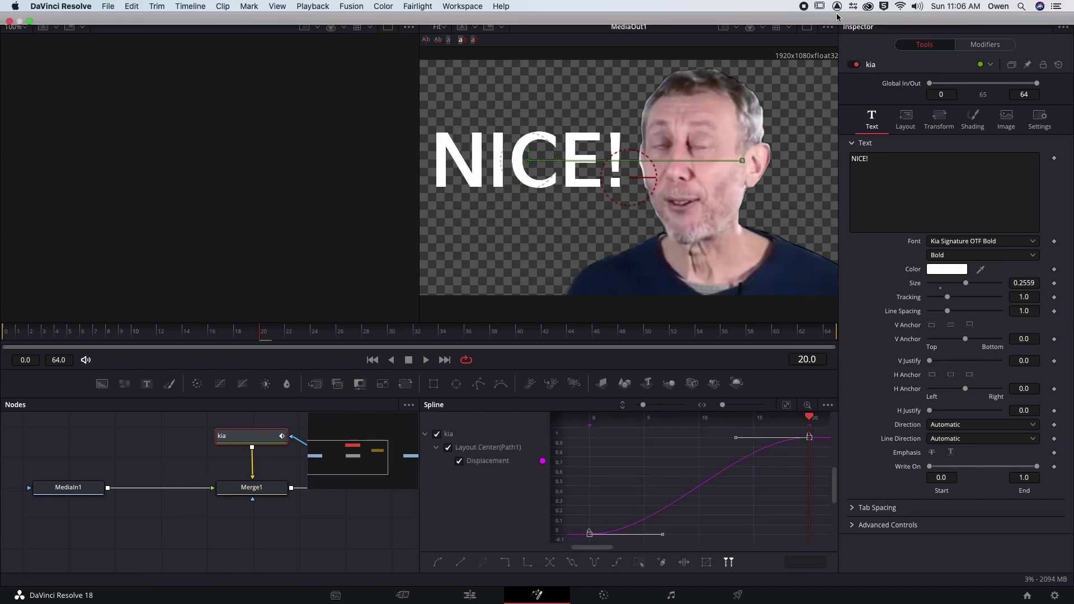
left_click(833, 10)
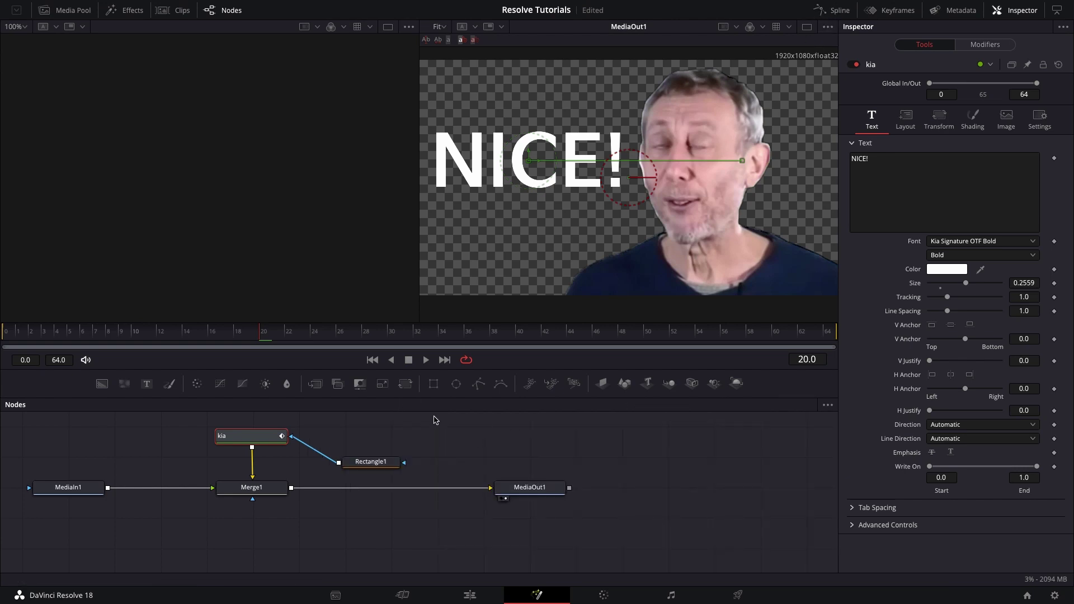
Play the NICE! comp in Fusion, then return to the Edit page timeline's start.
key("space")
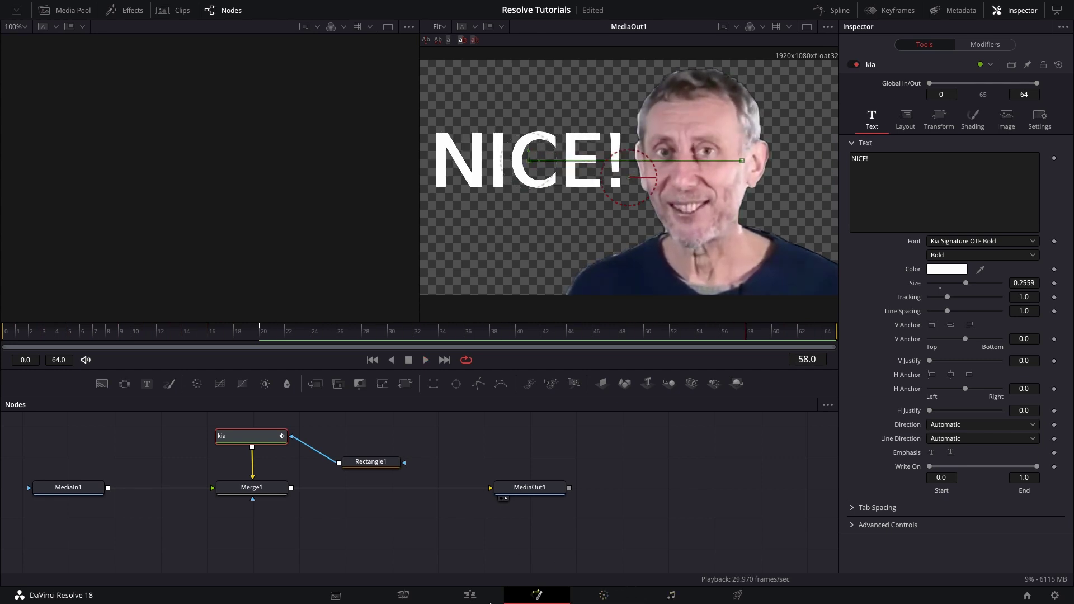
left_click(470, 594)
key("Home")
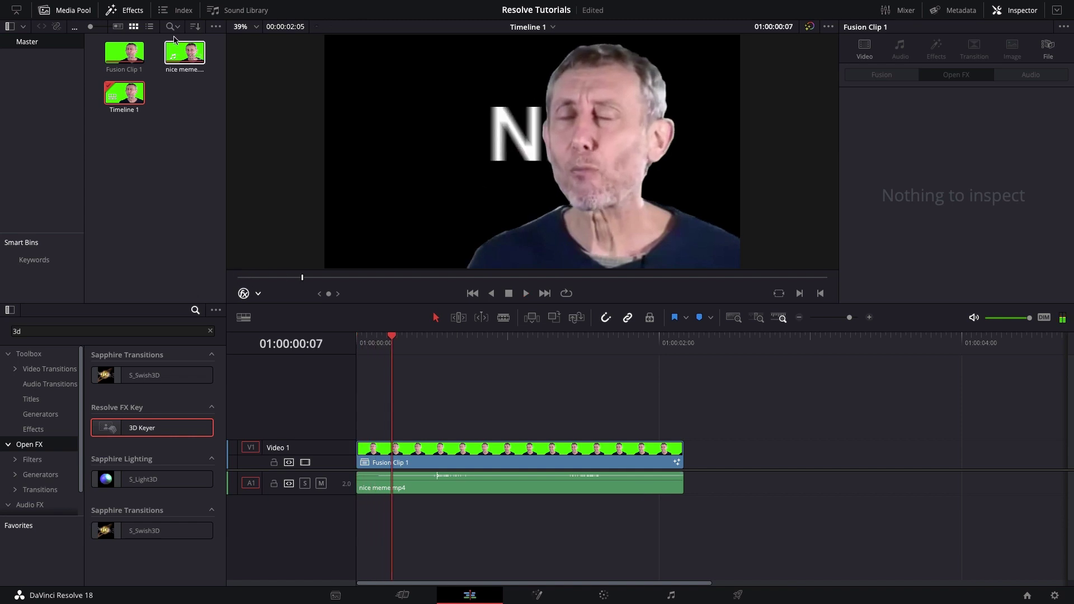
Set the render cache to Smart and replay Timeline 1 from the beginning.
left_click(312, 6)
mouse_move(352, 77)
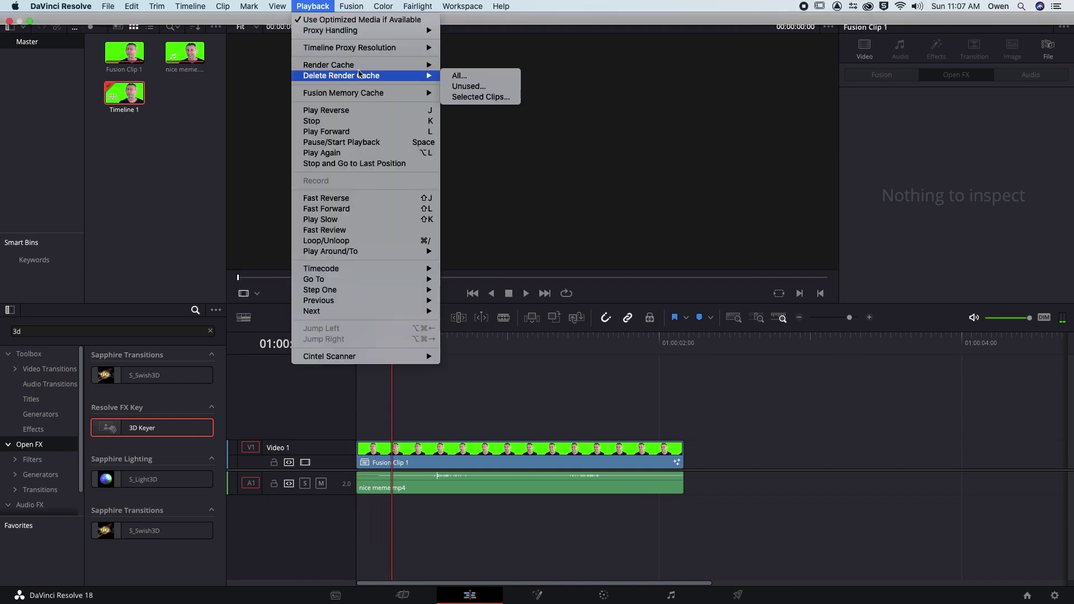
mouse_move(403, 65)
left_click(462, 75)
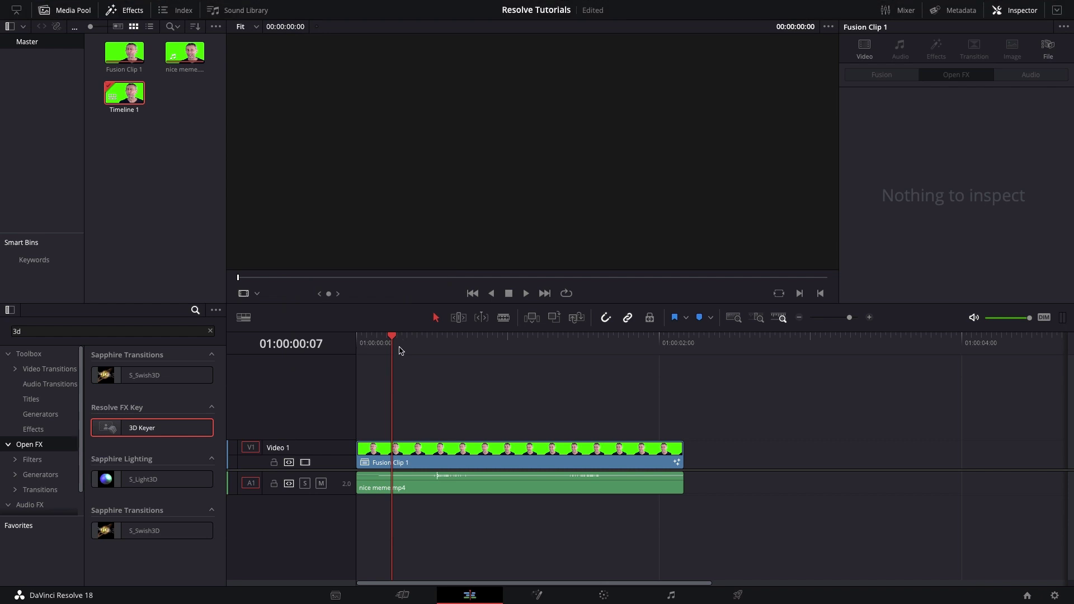
left_click(352, 343)
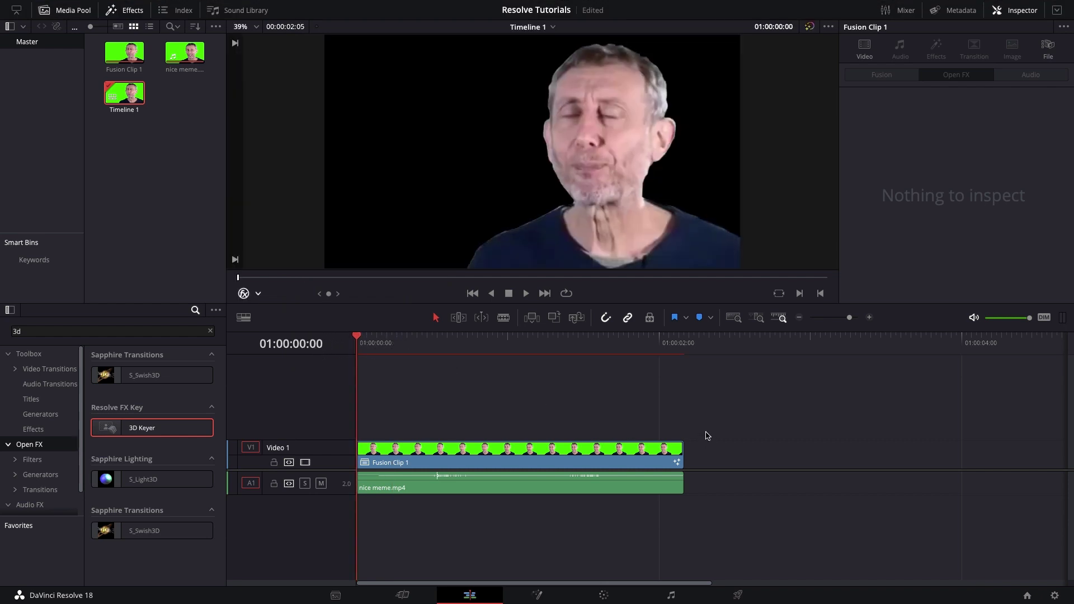
key("space")
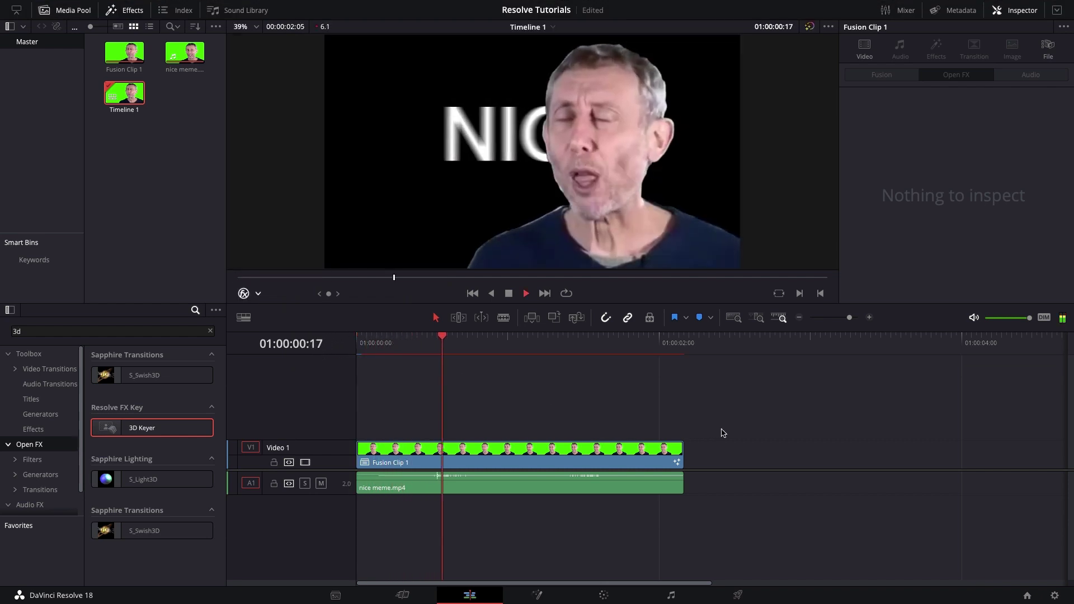